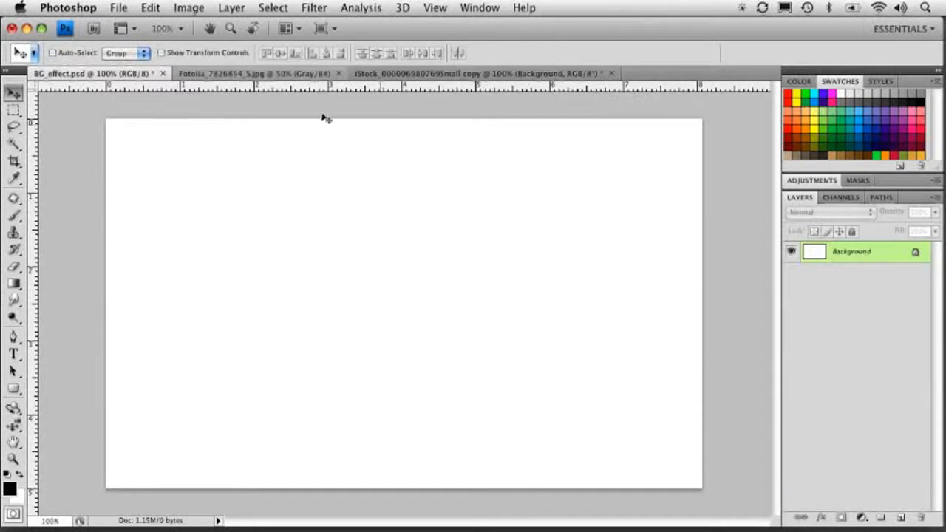
Lasso around the second flourish in the Fotolia image and copy it.
click(269, 75)
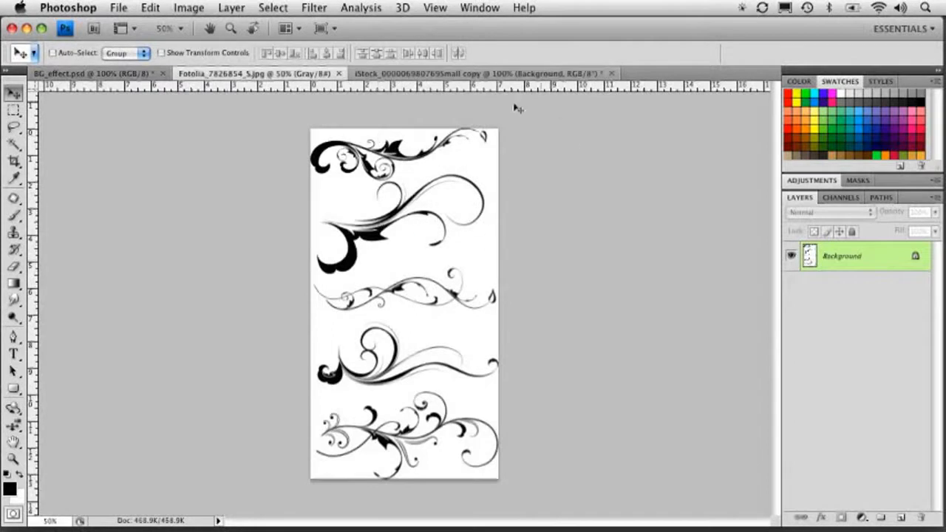
click(13, 127)
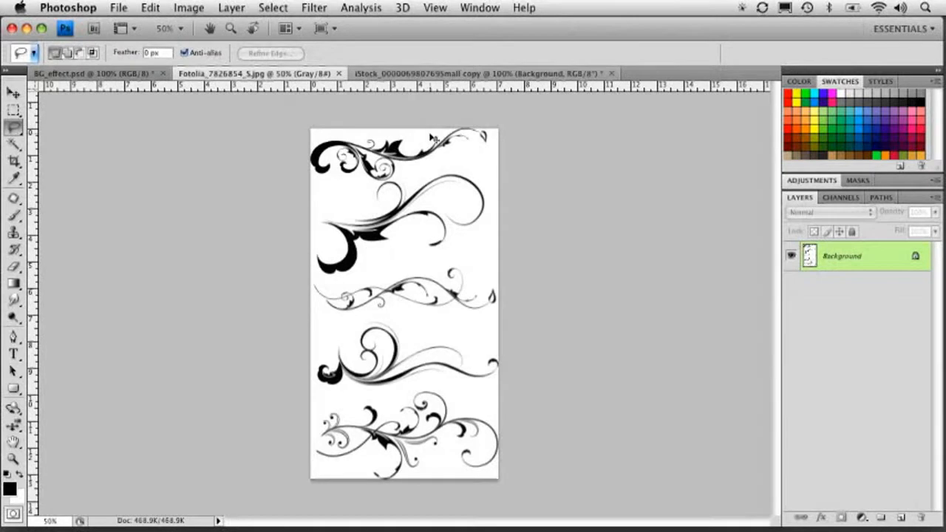
key(super+equal)
key(super+equal)
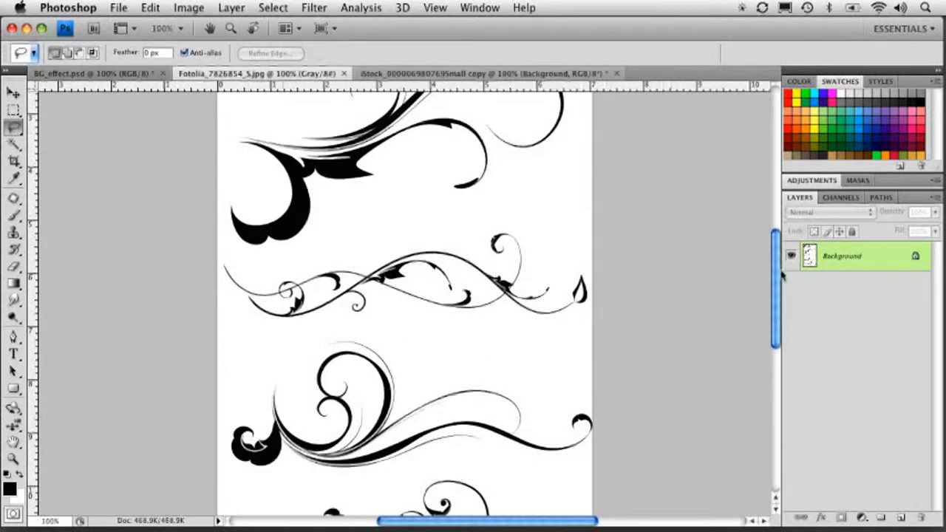
scroll(781, 273, up, 10)
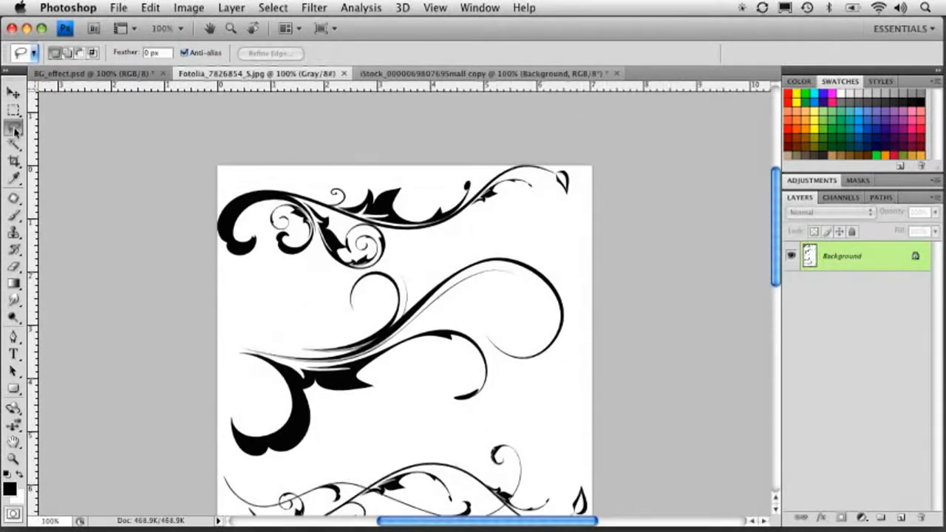
mouse_move(302, 290)
mouse_down()
mouse_move(178, 374)
mouse_move(219, 473)
mouse_move(256, 476)
mouse_move(558, 390)
mouse_move(628, 333)
mouse_move(554, 246)
mouse_move(489, 240)
mouse_move(386, 260)
mouse_up()
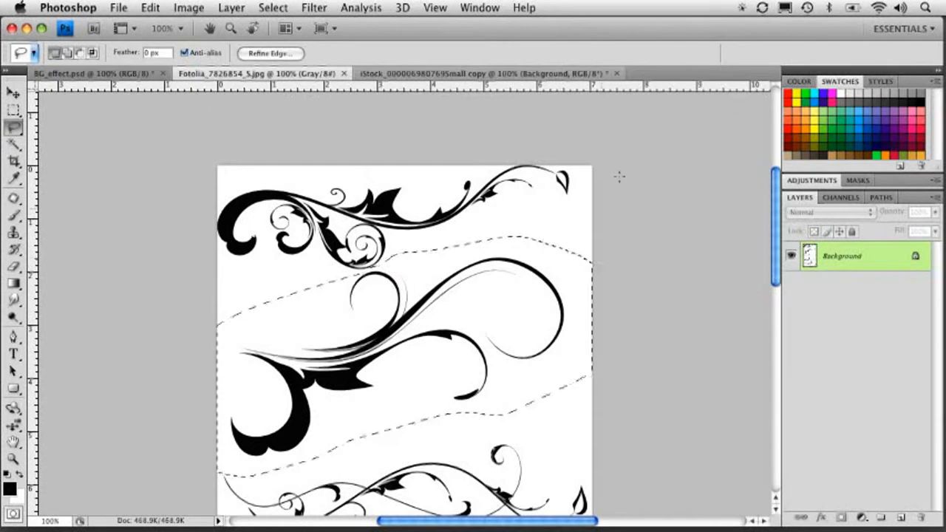
click(150, 7)
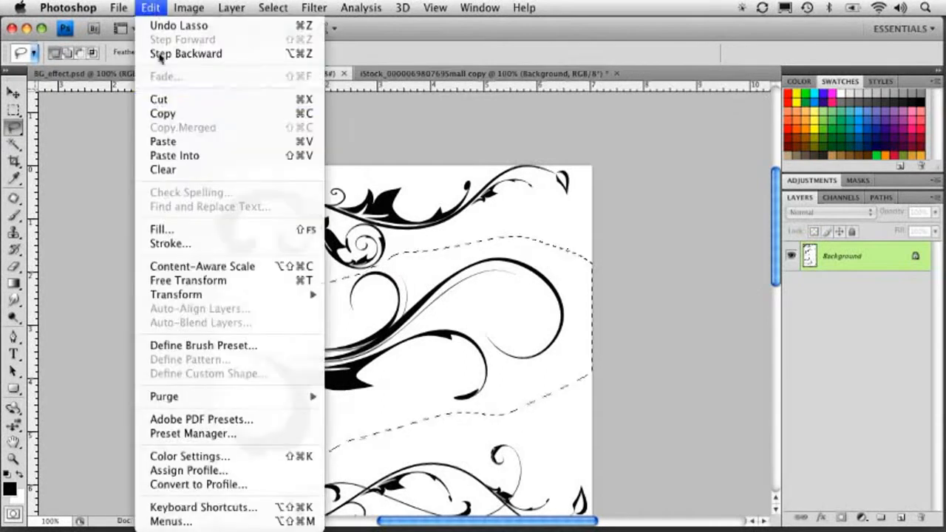
click(177, 114)
Start a new document from the clipboard size and switch its width units to inches.
key(super+n)
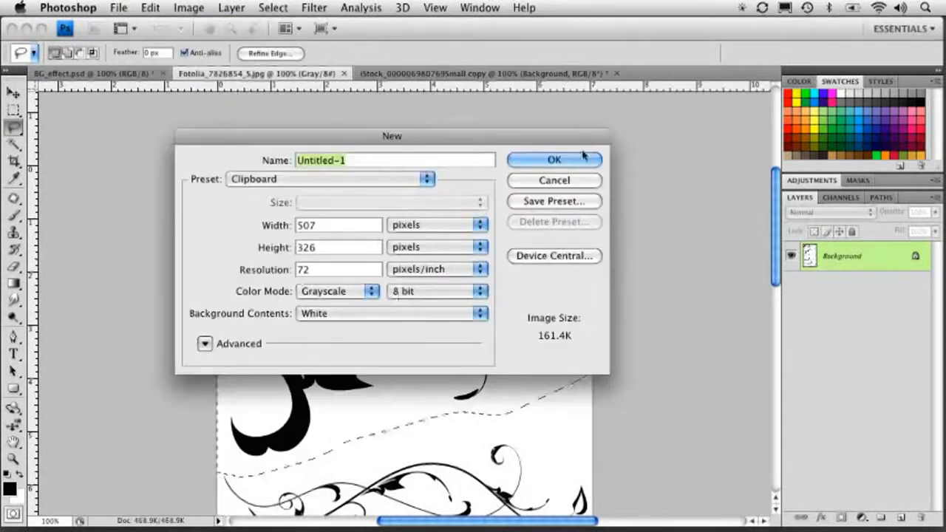
click(412, 231)
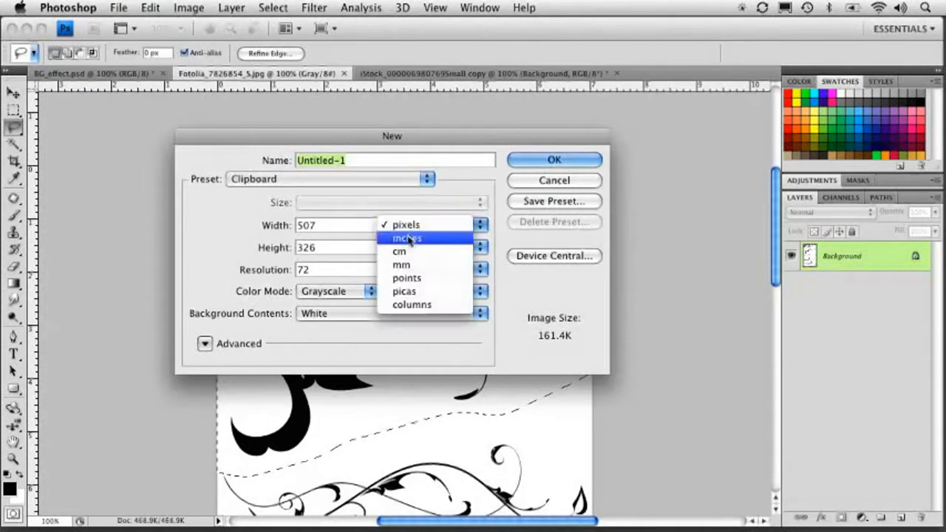
click(299, 234)
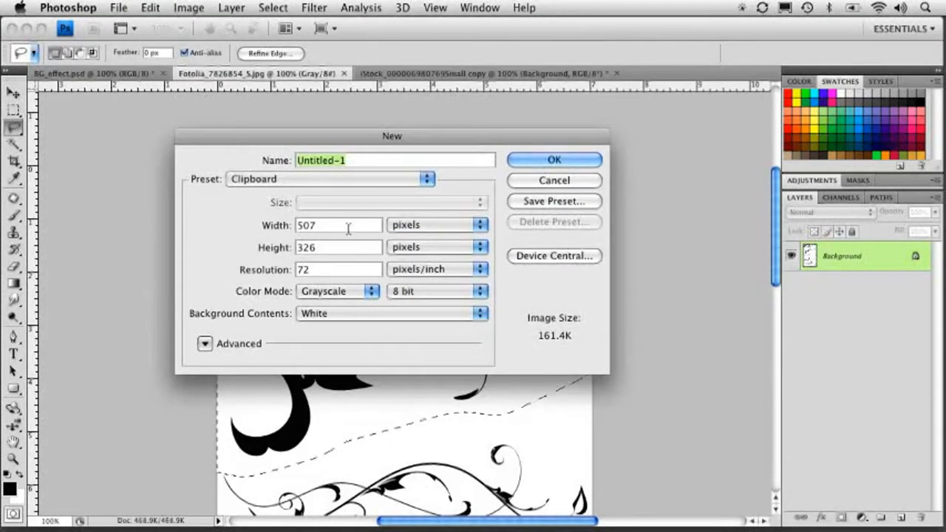
click(410, 224)
click(410, 237)
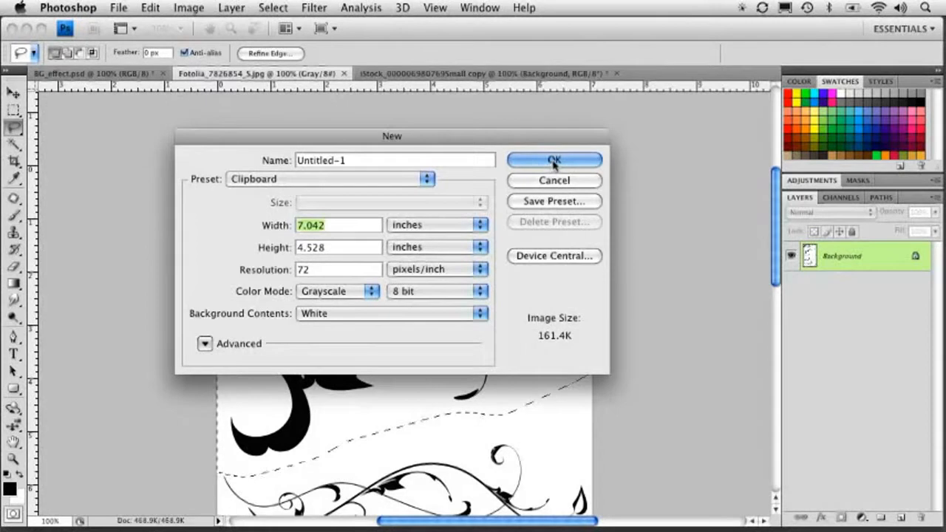
Set the new document to 5 by 5 inches at 150 pixels/inch.
text(5)
click(344, 247)
double_click(344, 248)
text(5)
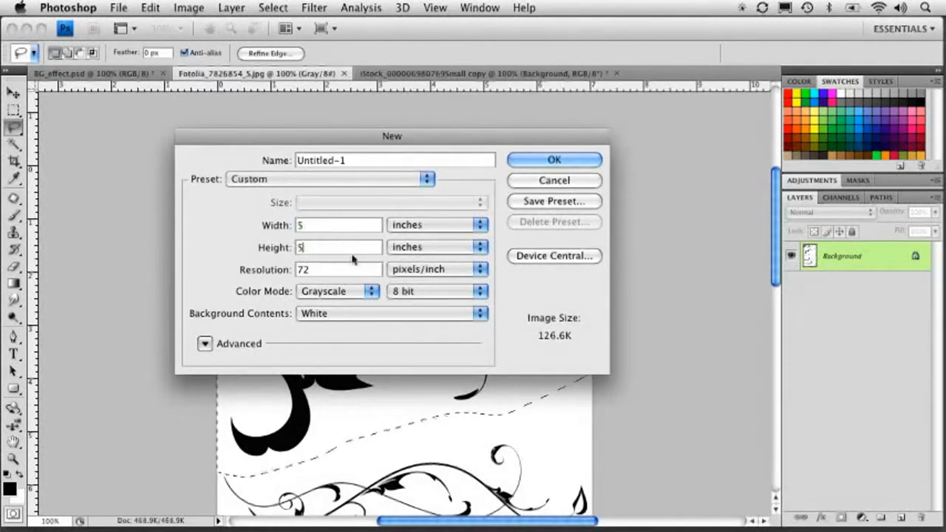
double_click(323, 269)
text(150)
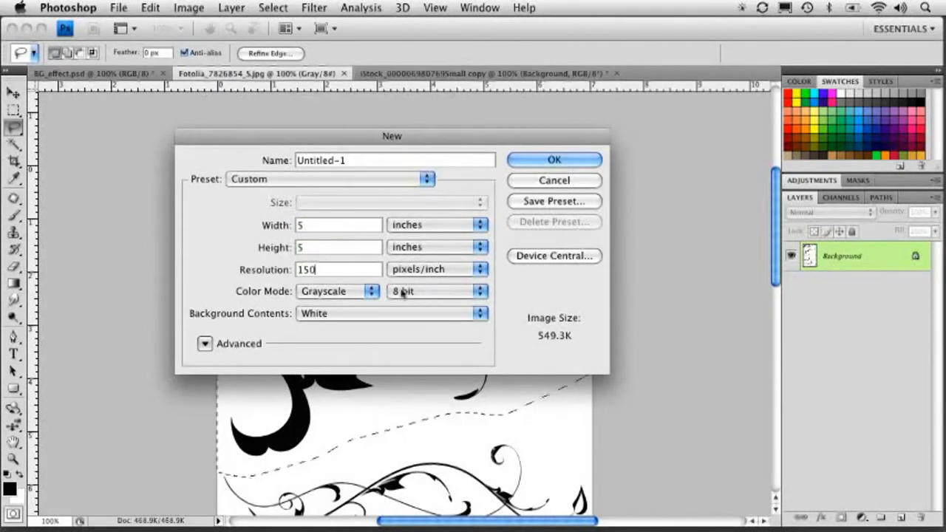
Change the colour mode to RGB Color and create the document.
click(340, 290)
click(338, 290)
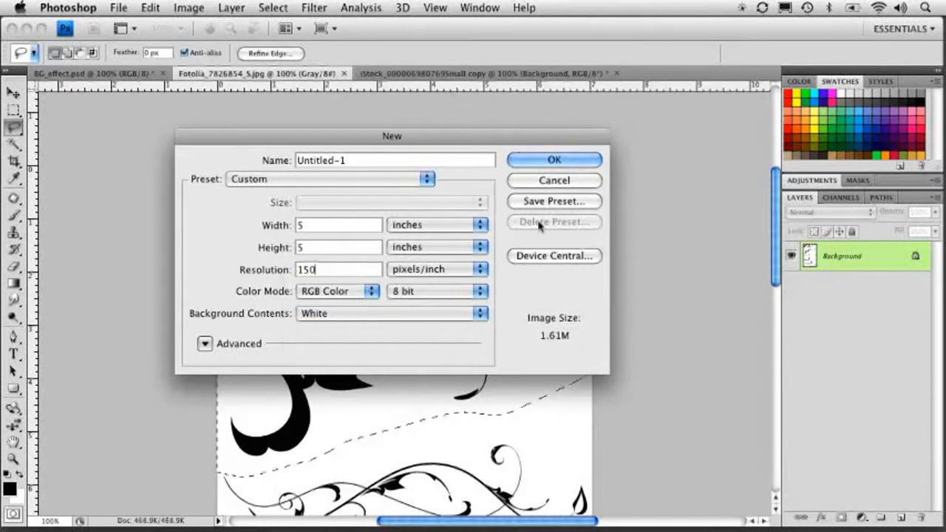
click(552, 159)
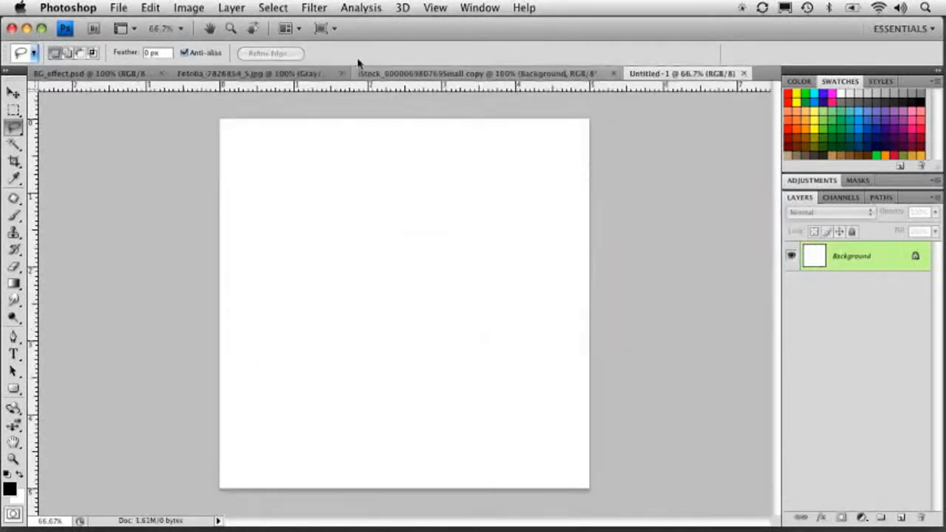
Paste the copied flourish into the new document and move it slightly up and right.
click(150, 8)
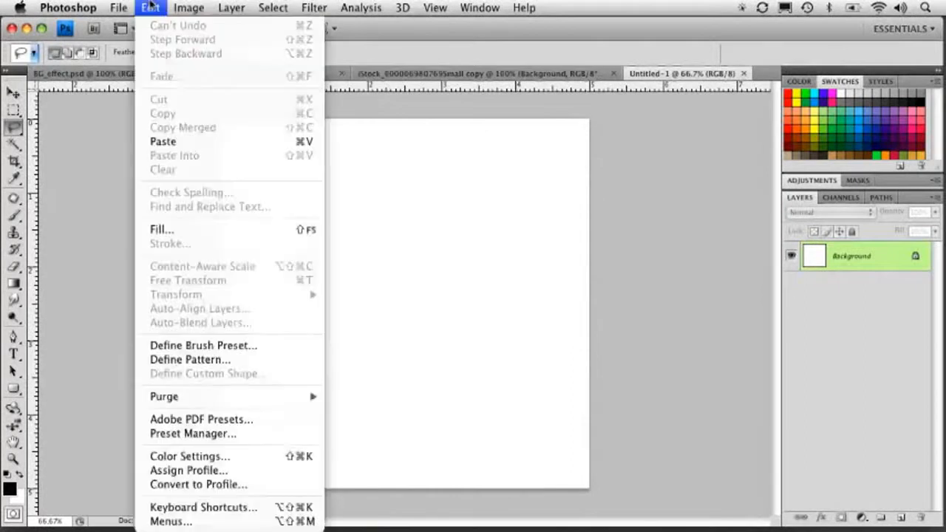
click(164, 141)
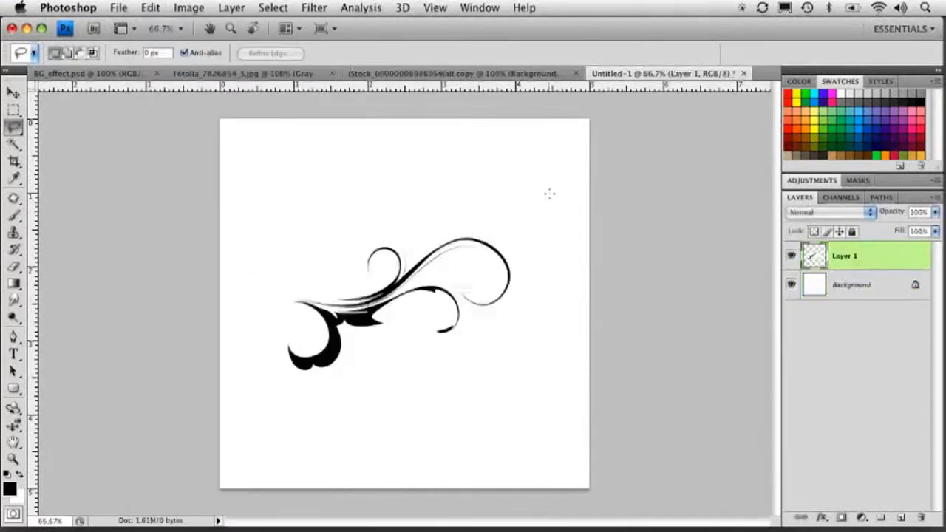
click(13, 91)
mouse_move(320, 247)
mouse_down()
mouse_move(344, 261)
mouse_move(349, 228)
mouse_up()
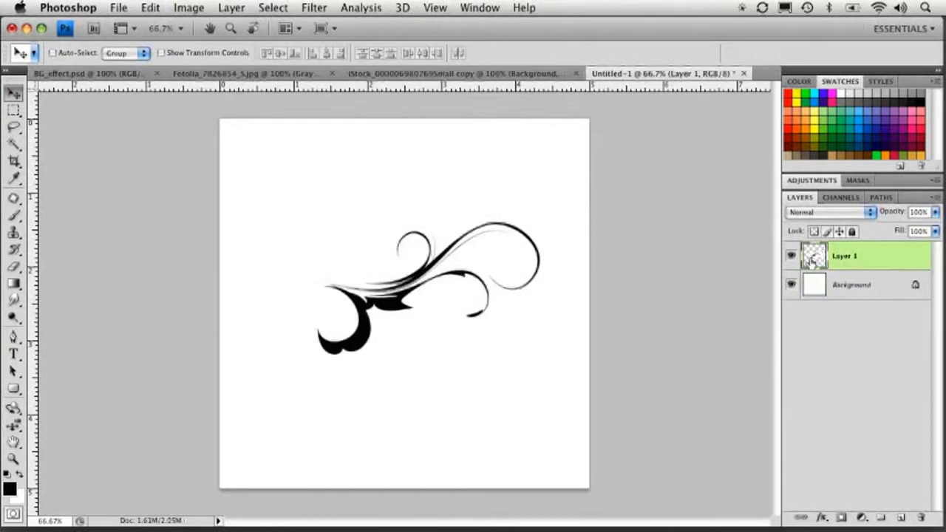
Reposition the flourish slightly left while the Background is temporarily hidden, then show the Background again.
click(791, 285)
drag(413, 287, 373, 274)
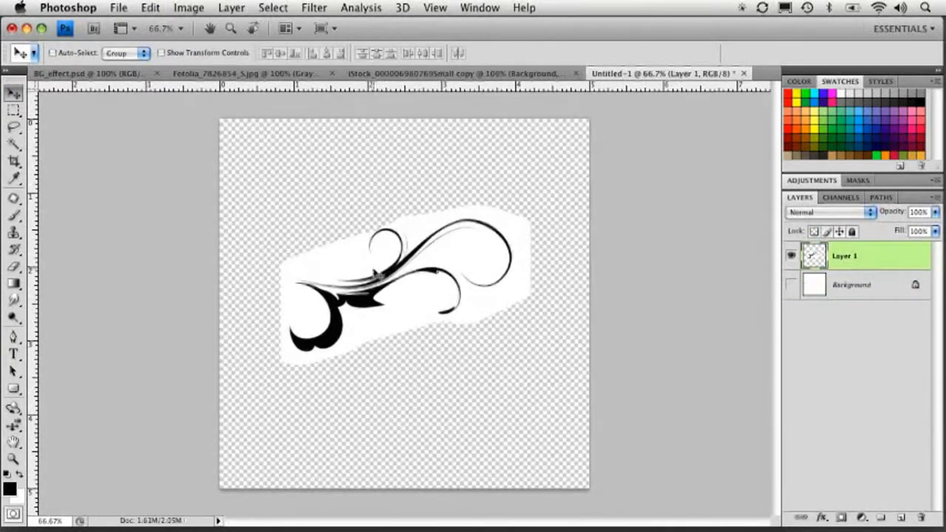
click(789, 285)
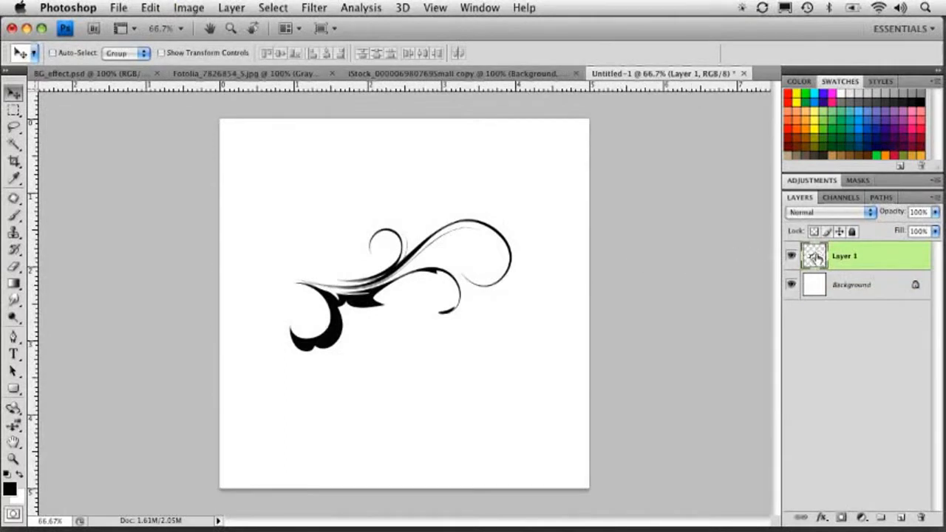
Merge the flourish layer into the Background and invert the image colours.
key(super+e)
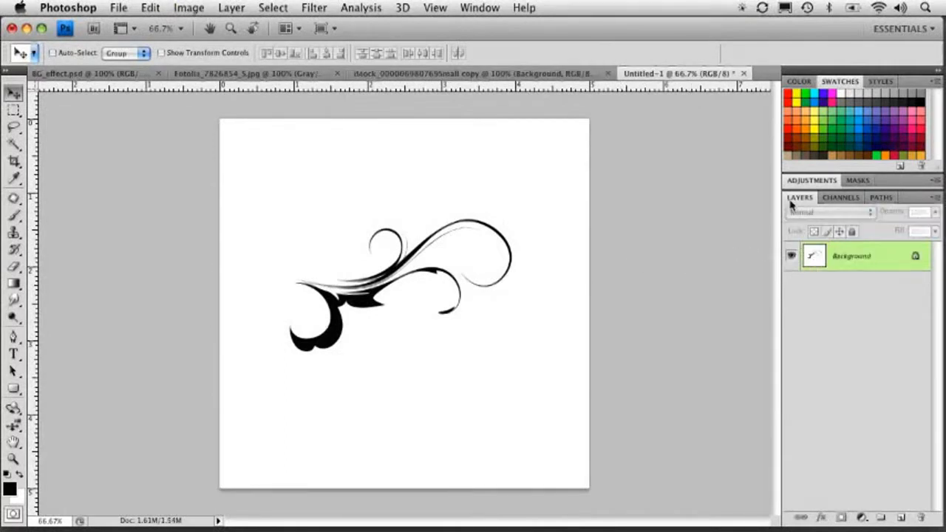
key(super+i)
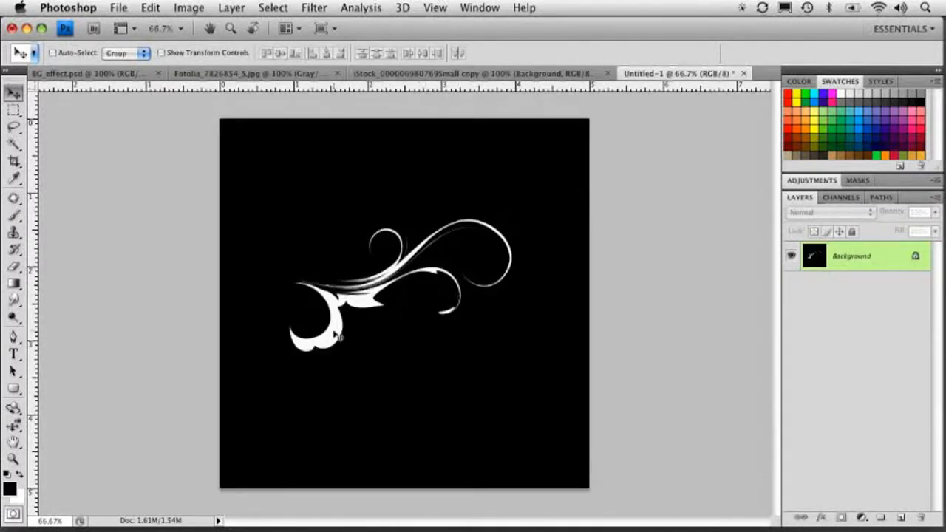
Load the RGB channel as a selection, add a new layer, and deselect.
click(840, 198)
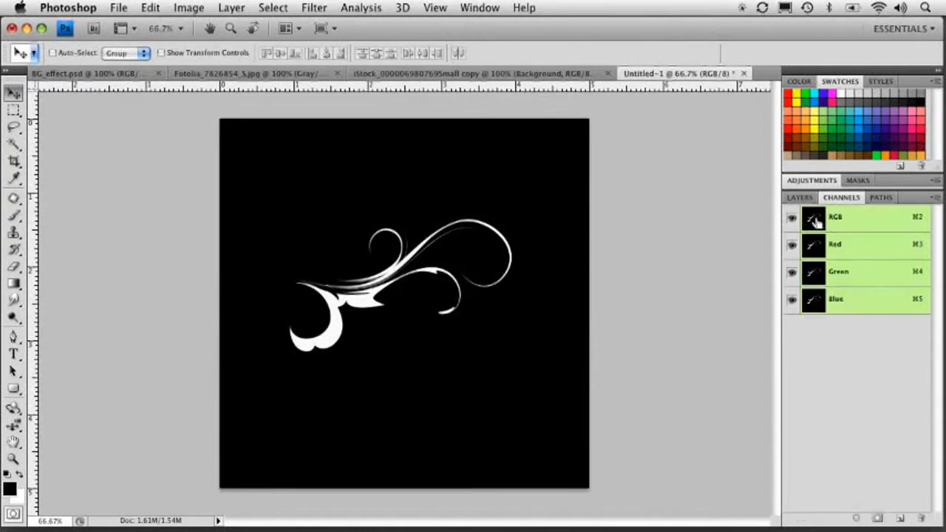
super+click(814, 221)
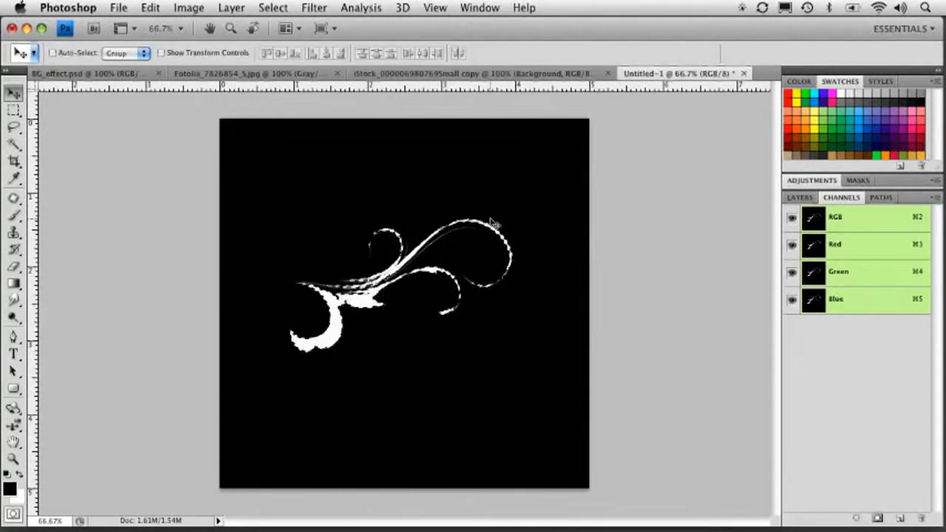
click(800, 198)
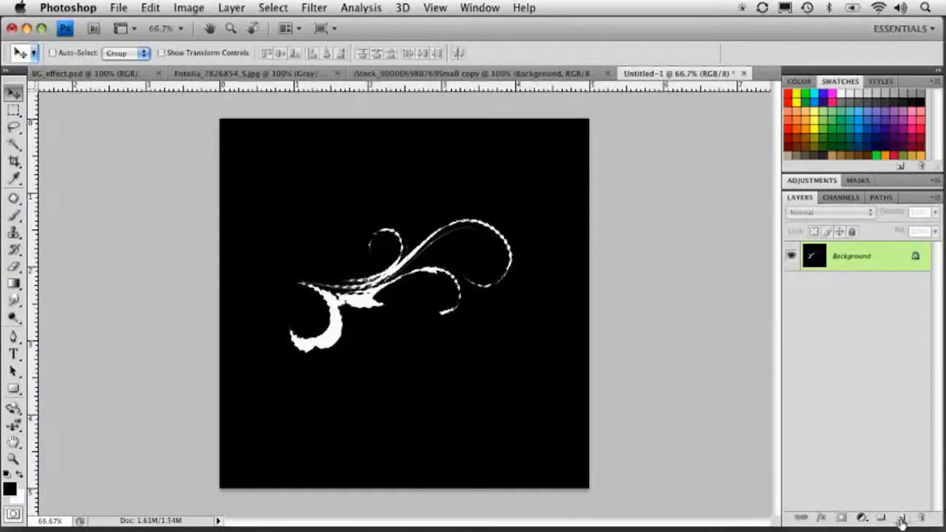
click(900, 520)
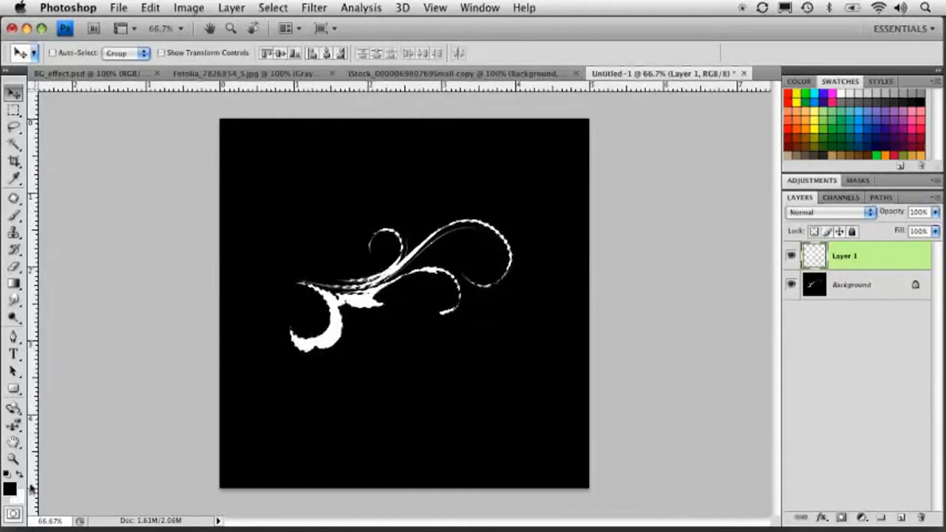
key(super+d)
Toggle Layer 1's visibility to compare it against the Background.
click(807, 281)
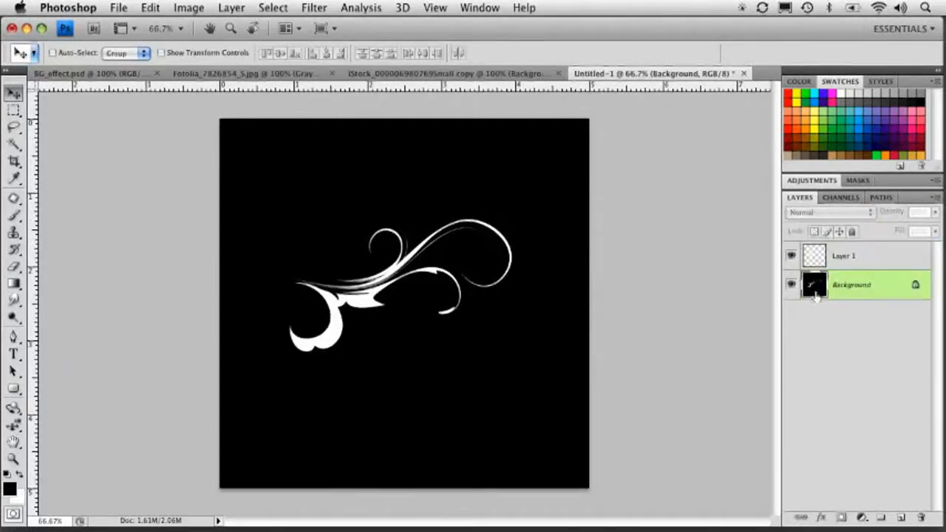
click(792, 256)
click(812, 260)
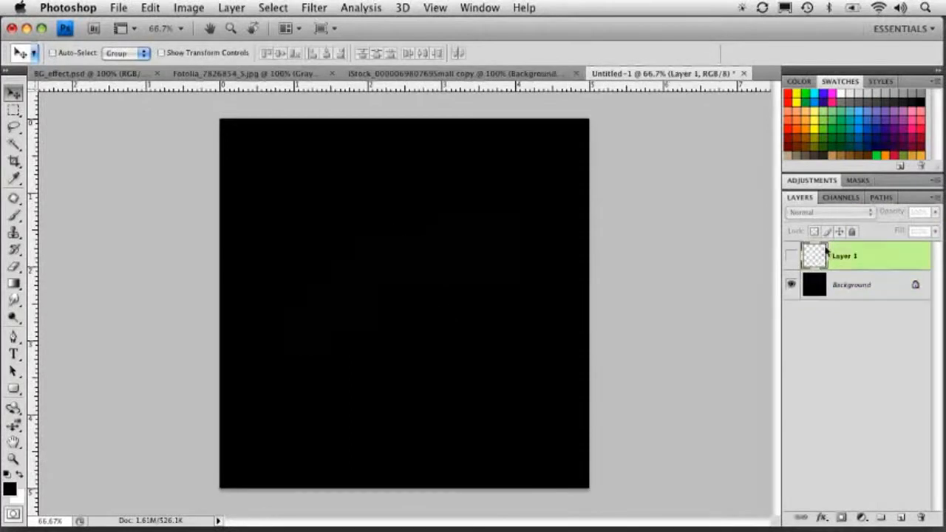
click(785, 259)
click(789, 257)
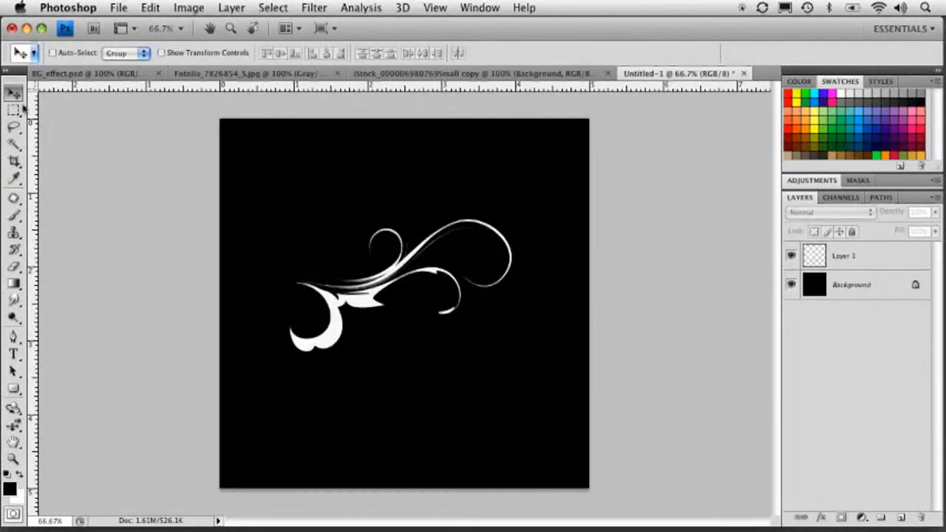
Select Layer 1 and move its flourish to the right and slightly up.
click(353, 279)
click(583, 203)
click(825, 256)
mouse_move(486, 274)
mouse_down()
mouse_move(466, 271)
mouse_move(495, 268)
mouse_up()
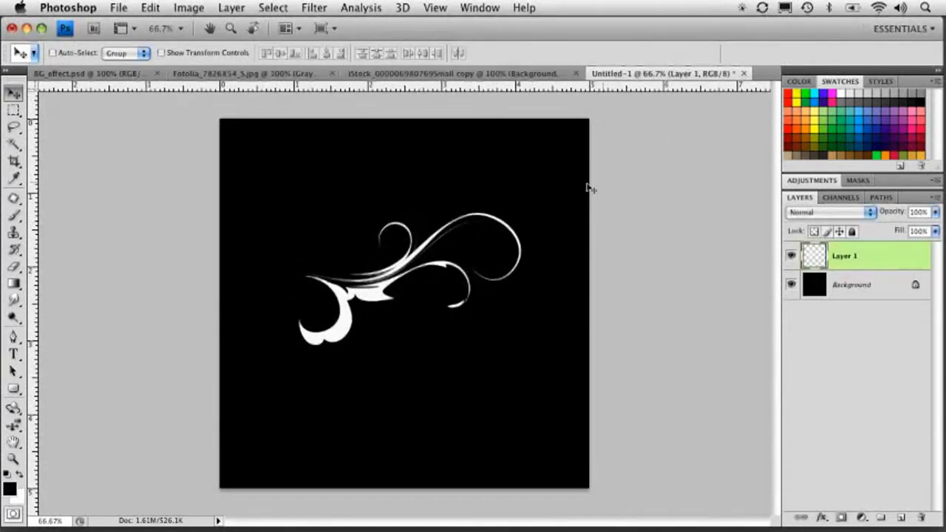
drag(418, 277, 490, 274)
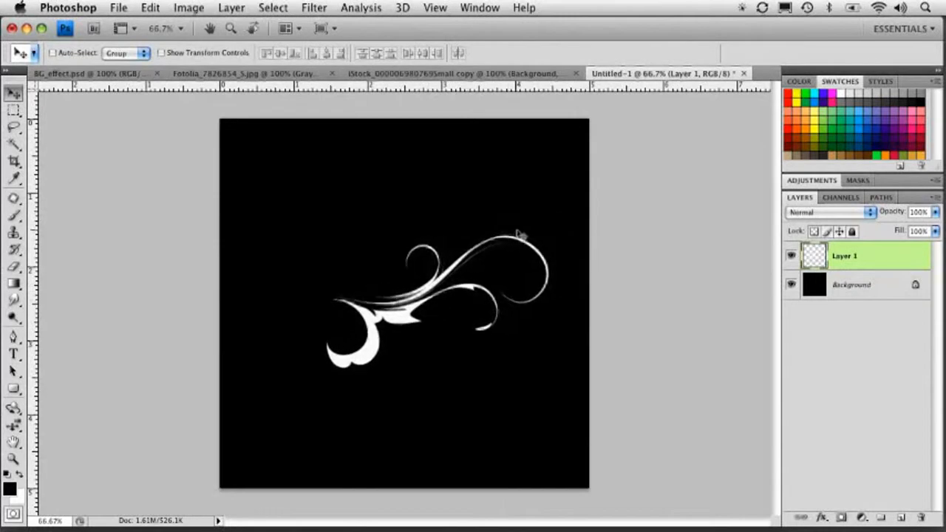
Rotate the flourish -90 degrees with Free Transform and commit it.
key(ctrl+t)
drag(545, 220, 327, 188)
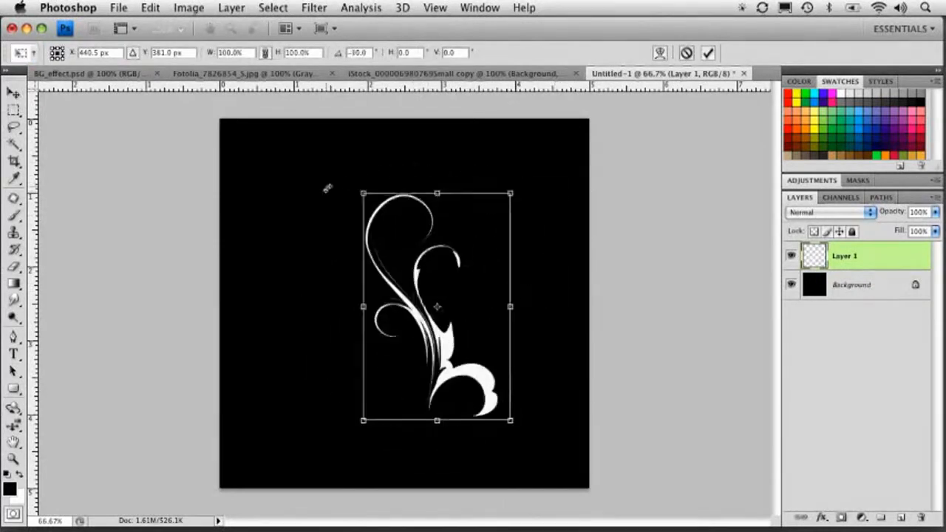
key(Return)
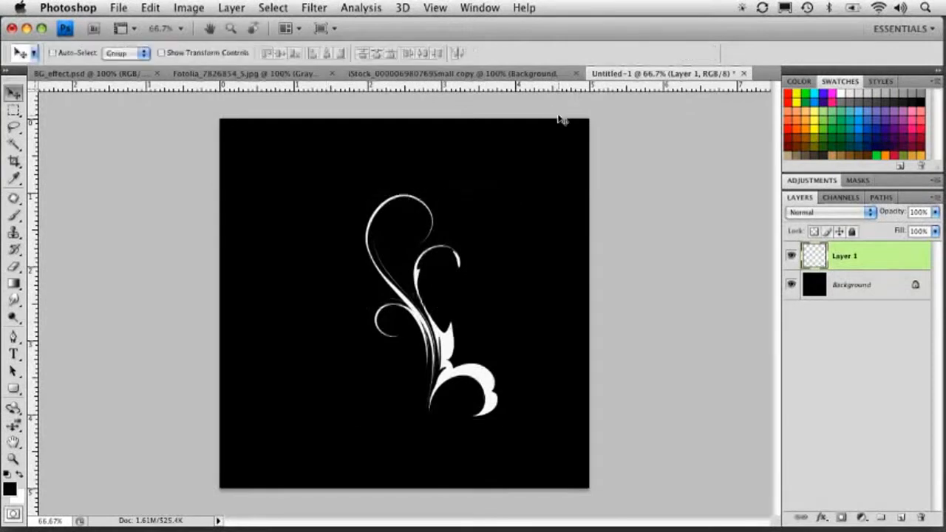
Move the rotated flourish slightly up and right and duplicate its layer.
drag(433, 319, 446, 297)
mouse_move(846, 257)
mouse_down()
mouse_move(846, 481)
mouse_move(844, 260)
mouse_up()
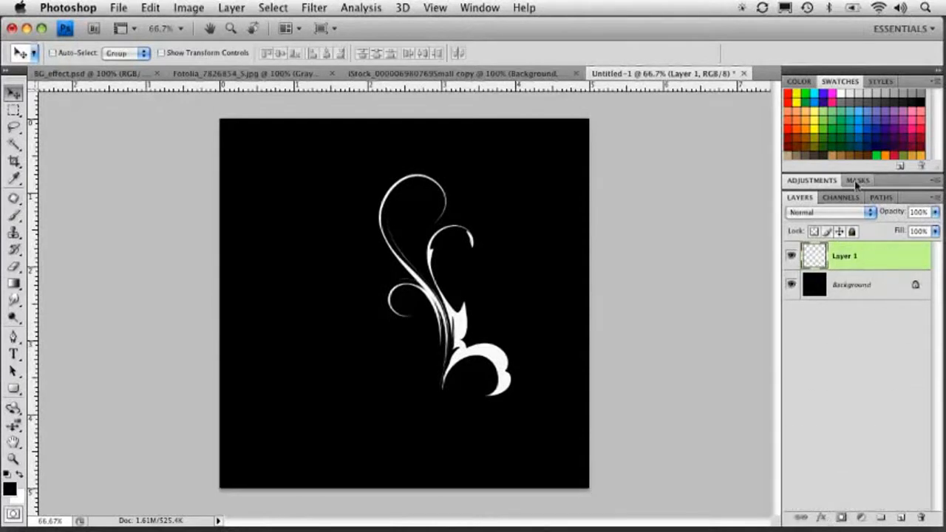
key(super+j)
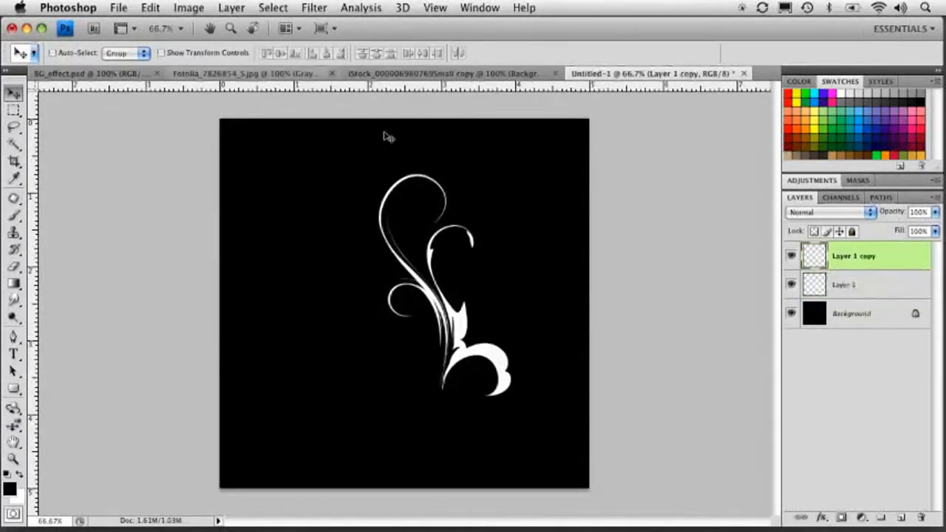
Flip the duplicated flourish horizontally and move it left so the two flourishes form a mirrored pair.
click(148, 8)
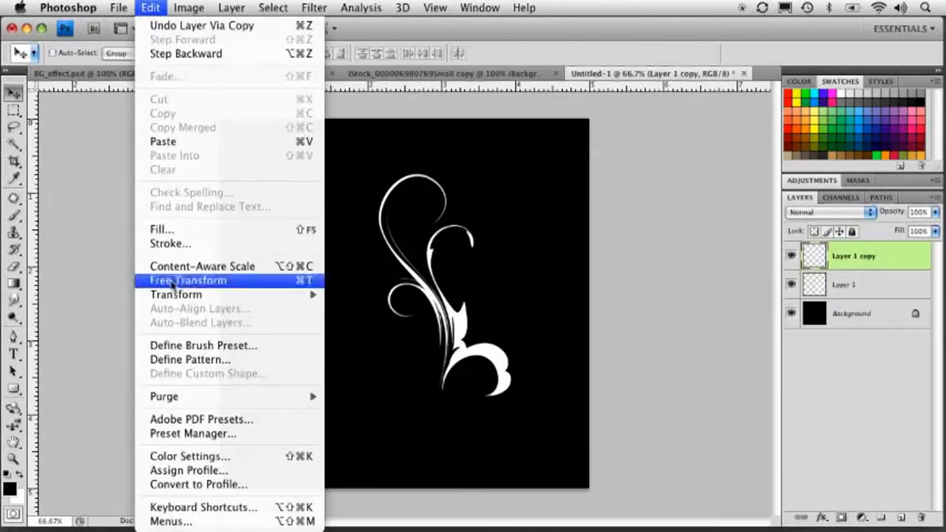
mouse_move(176, 295)
click(377, 459)
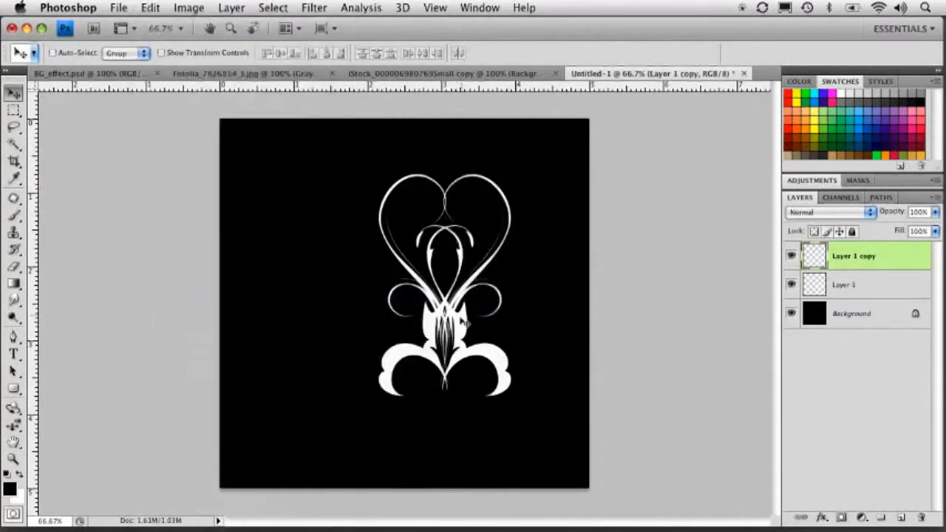
drag(447, 336, 384, 333)
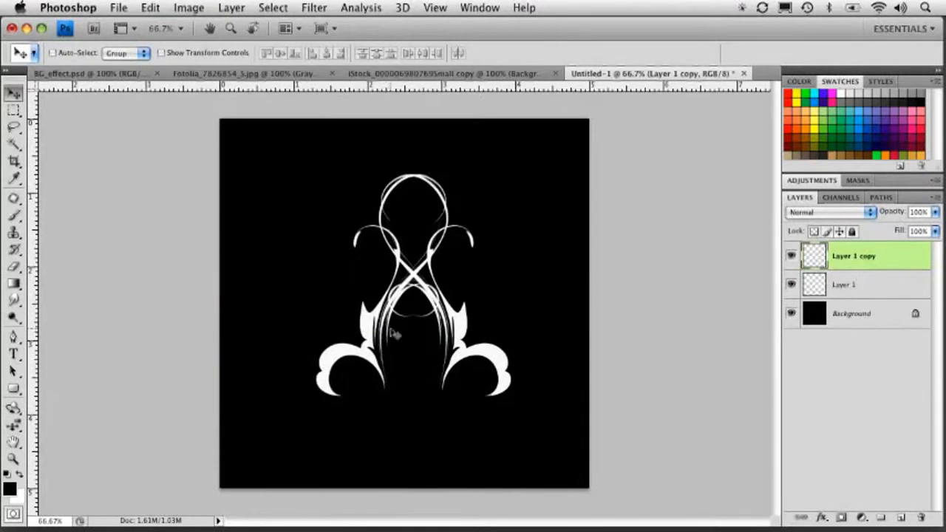
drag(377, 294, 366, 294)
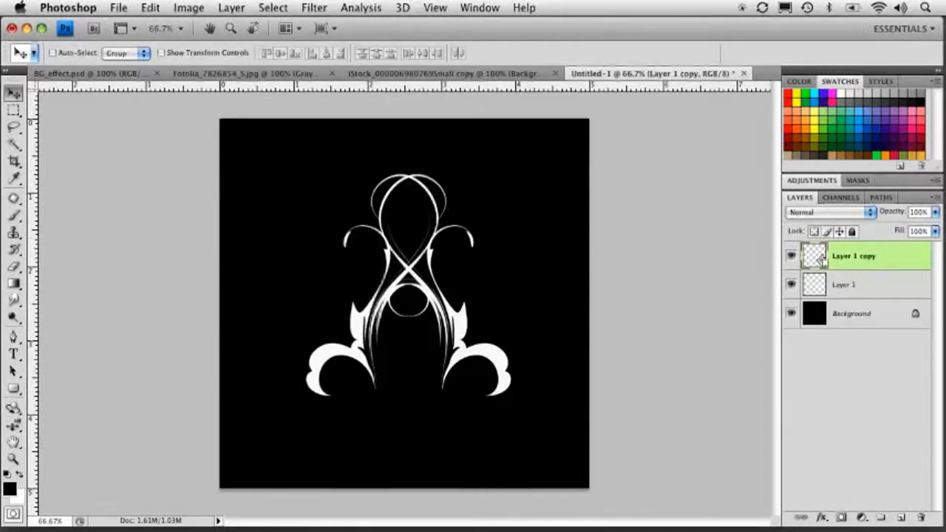
Merge the two flourish layers and center the merged flourish horizontally on the canvas.
key(super+e)
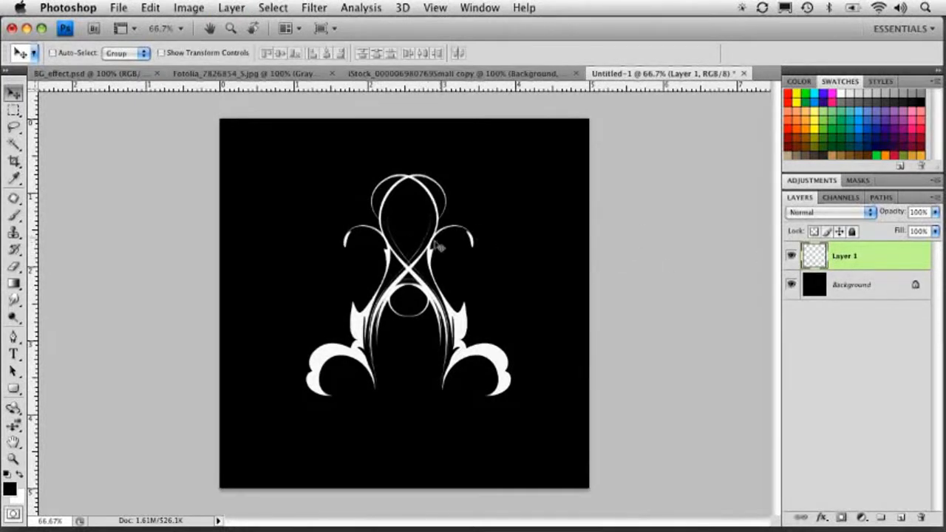
key(super+a)
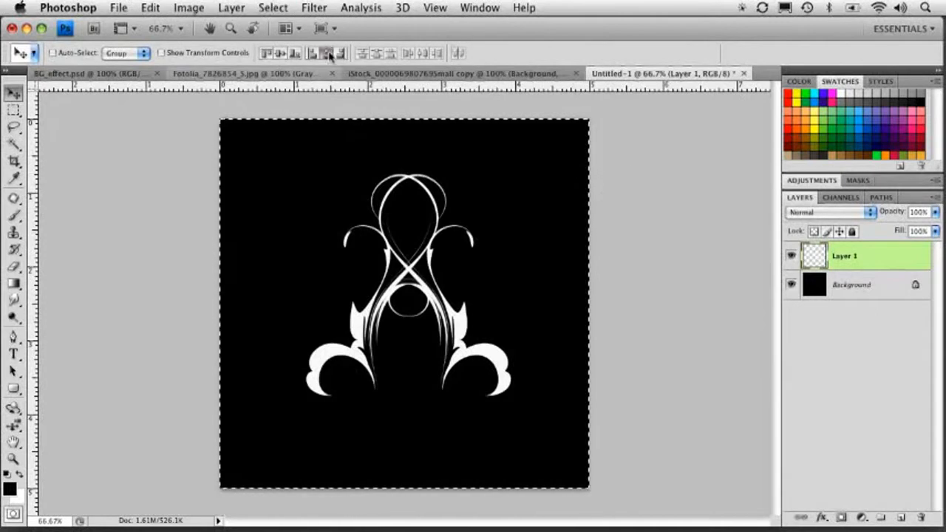
click(280, 54)
key(super+d)
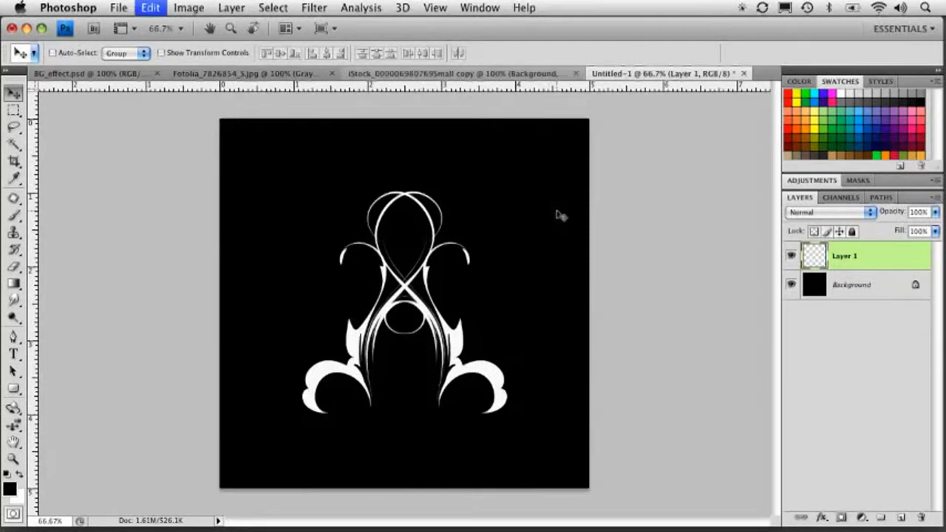
Scale the merged flourish up from its corner with Free Transform and commit it.
key(super+t)
drag(287, 415, 260, 447)
key(Return)
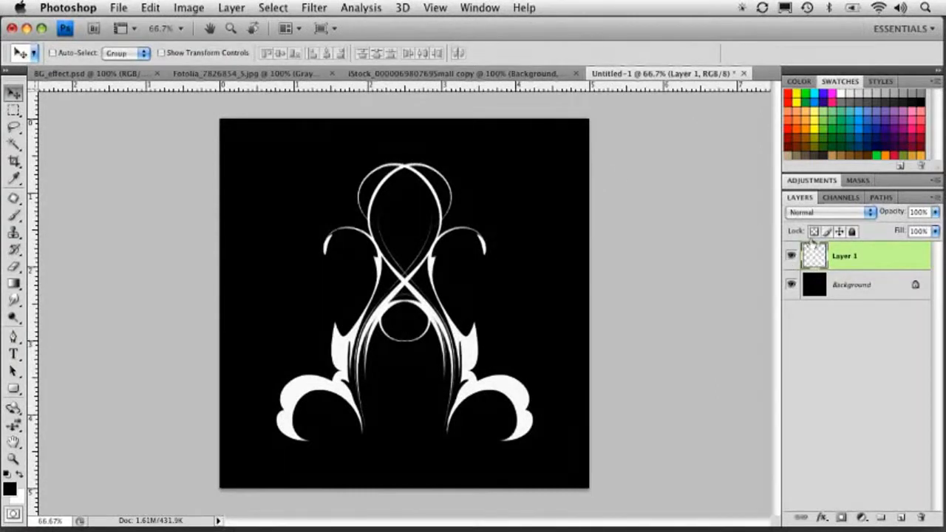
Duplicate the merged flourish layer and hide the copy.
key(super+j)
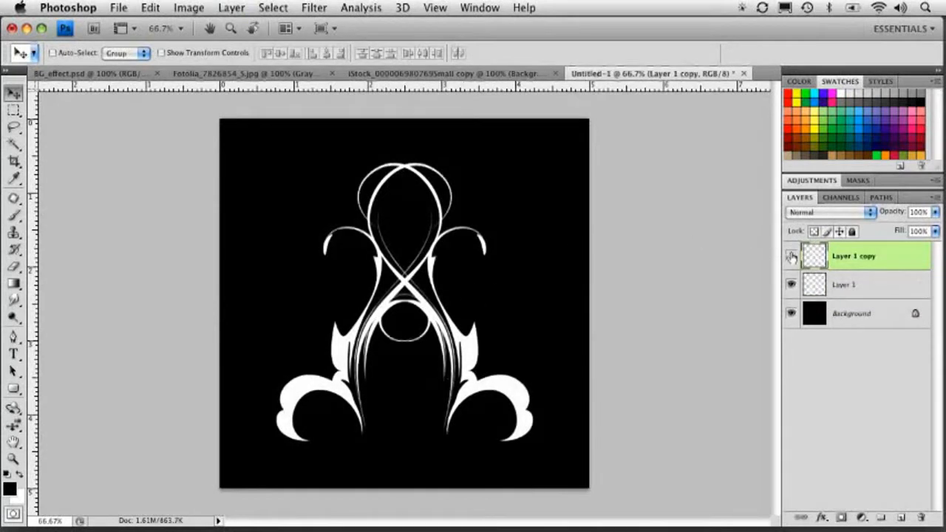
click(791, 256)
Move the original flourish up so it runs off the canvas's top edge, then show the copy again.
click(807, 286)
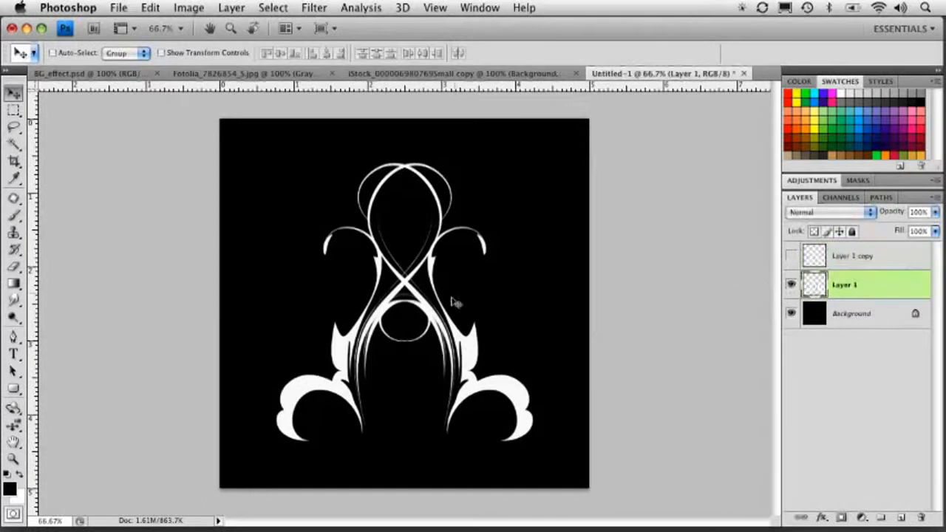
drag(445, 334, 479, 140)
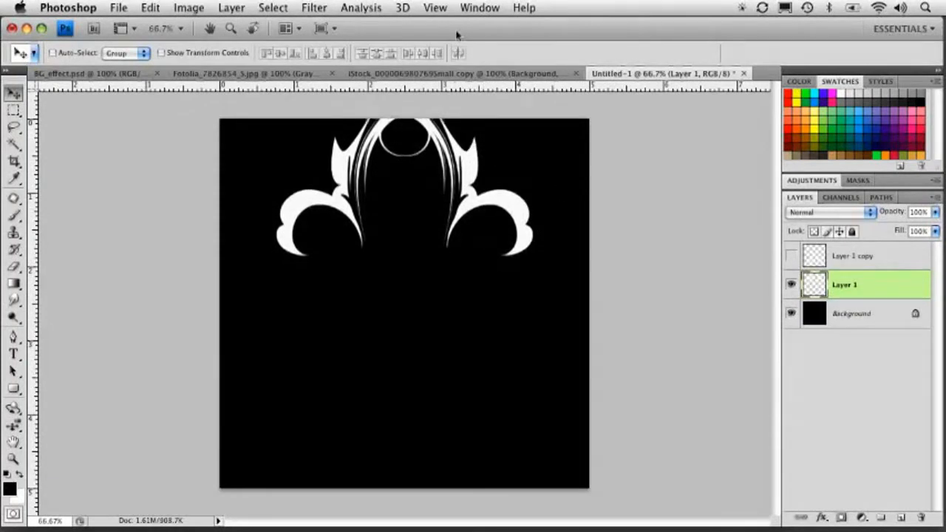
click(435, 8)
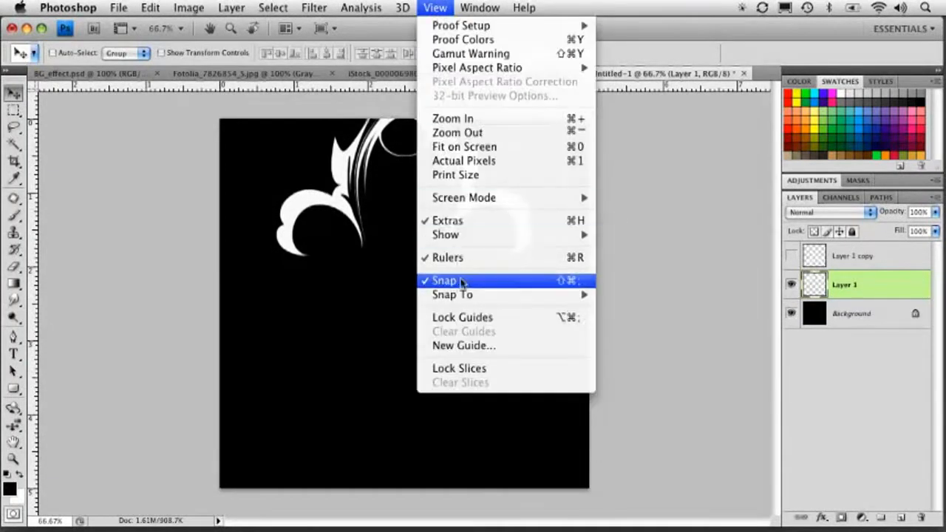
mouse_move(457, 296)
click(696, 214)
mouse_move(419, 175)
mouse_down()
mouse_move(418, 202)
mouse_move(413, 174)
mouse_up()
click(792, 256)
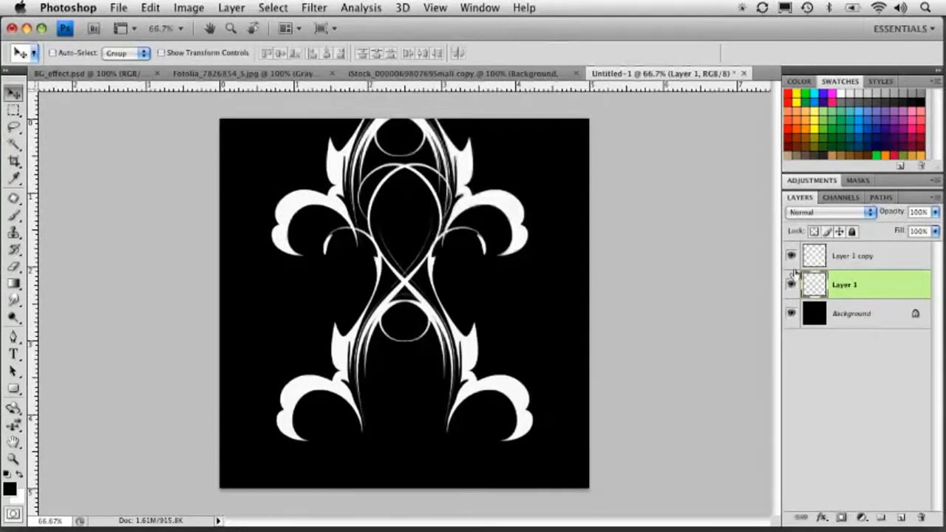
Try flipping the original flourish vertically and moving it down, then undo it.
click(151, 9)
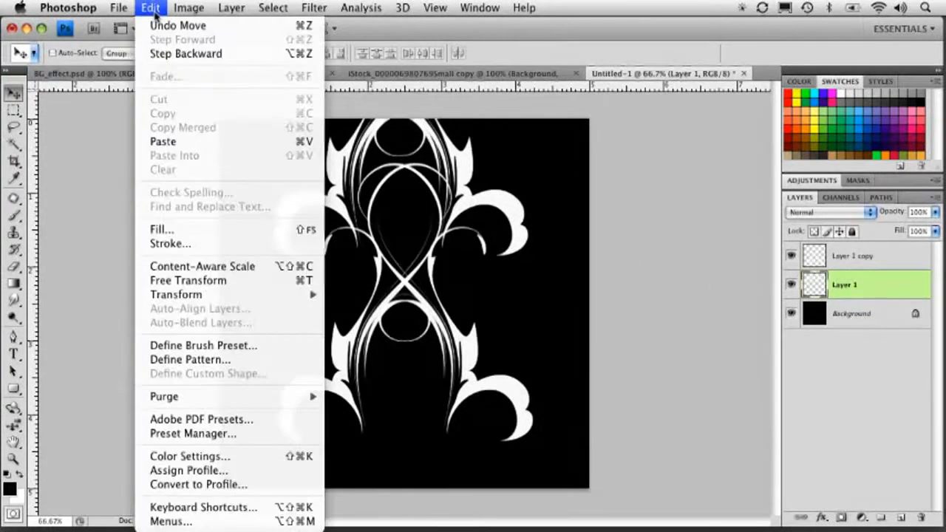
mouse_move(309, 297)
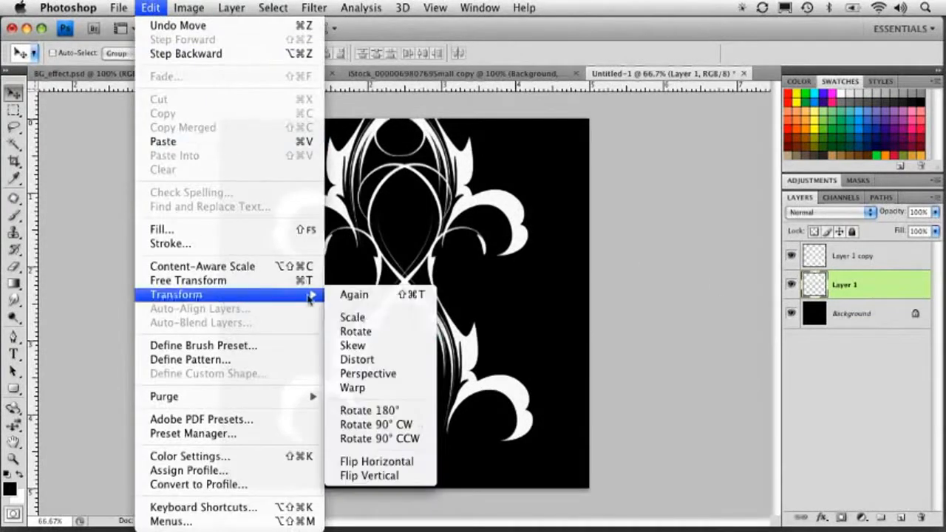
click(425, 478)
drag(425, 175, 423, 319)
key(super+z)
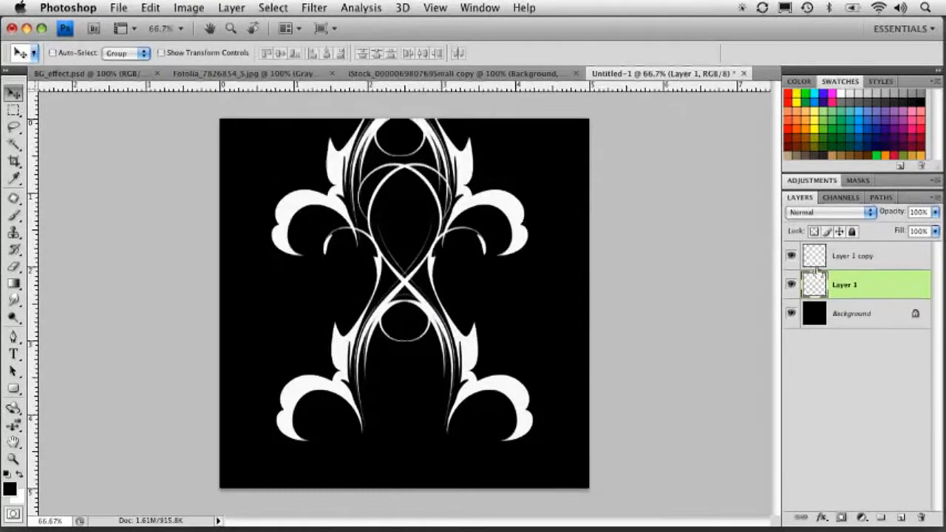
Flip the flourish copy vertically and move it down so it runs off the canvas's bottom edge.
click(832, 257)
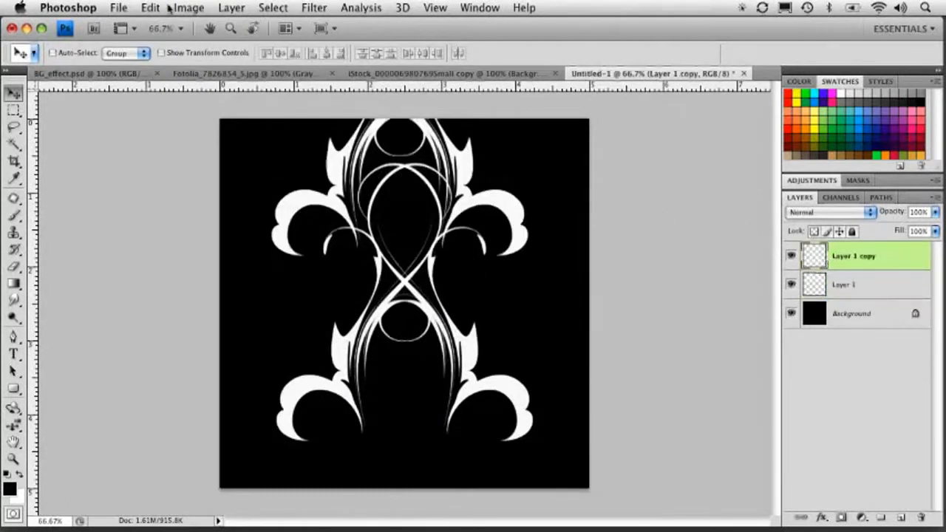
click(151, 8)
mouse_move(205, 296)
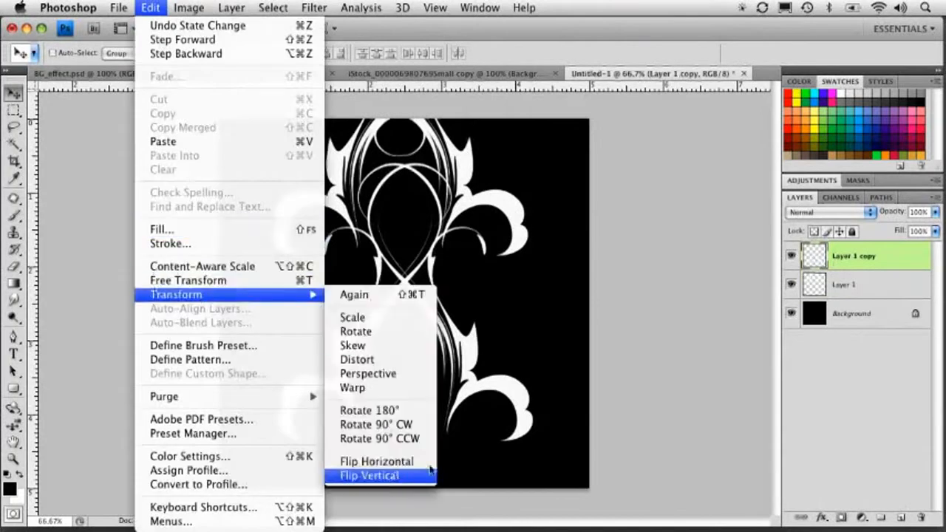
click(405, 475)
drag(405, 229, 404, 380)
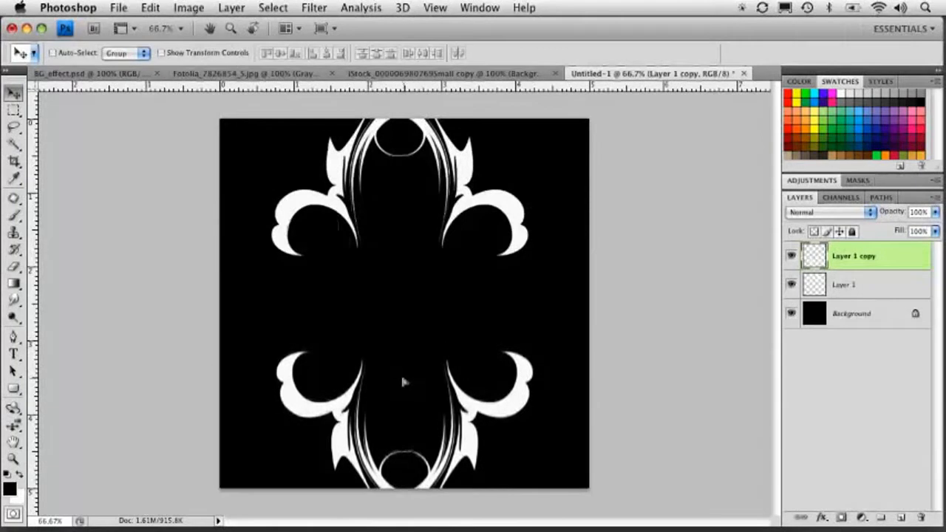
Center the original flourish horizontally on the canvas.
key(super+a)
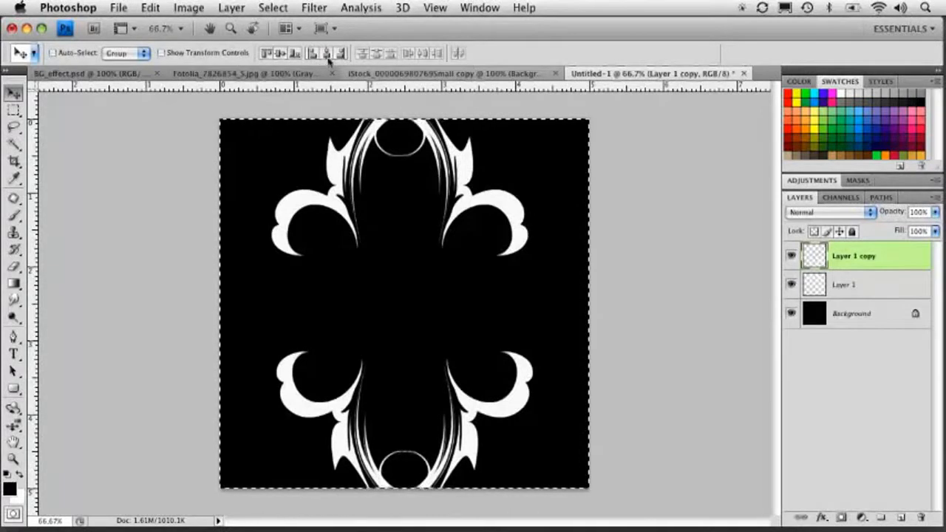
key(alt+bracketleft)
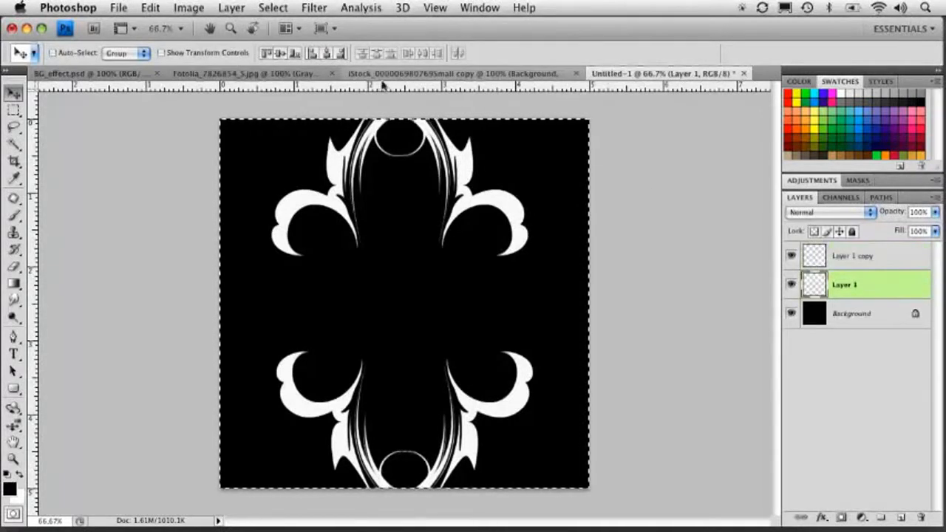
click(327, 55)
key(super+d)
Duplicate a flourish layer and rotate the copy 90°, scaling it to 90.5% width and 144.4% height at the right edge.
drag(813, 273, 900, 519)
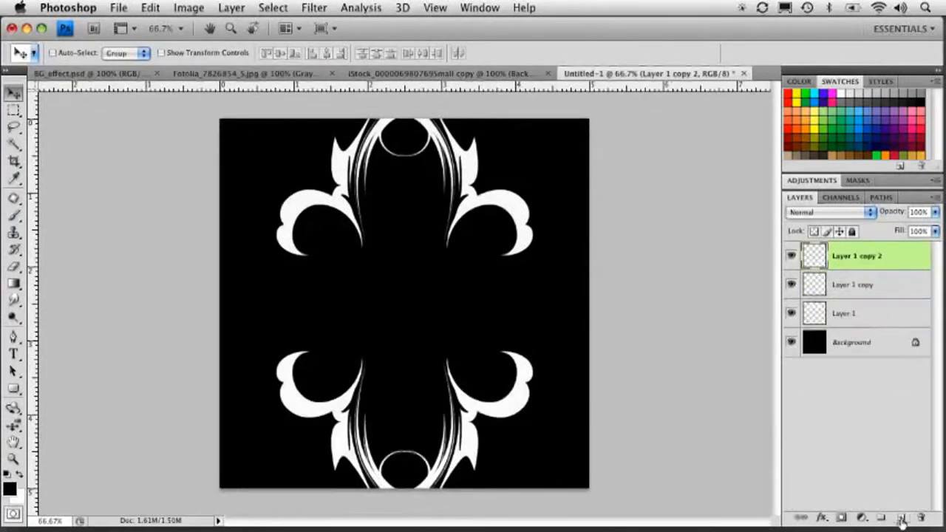
key(super+t)
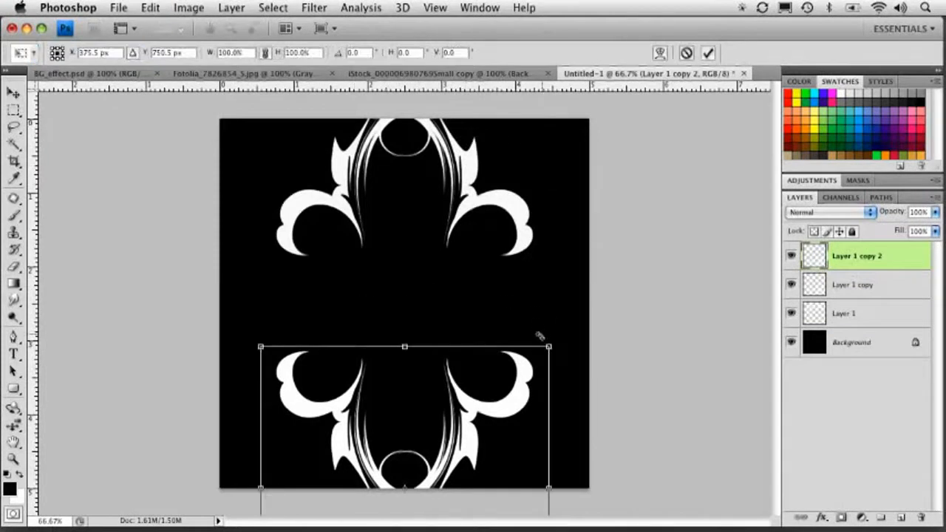
drag(539, 325, 627, 458)
drag(397, 455, 544, 305)
drag(446, 169, 375, 186)
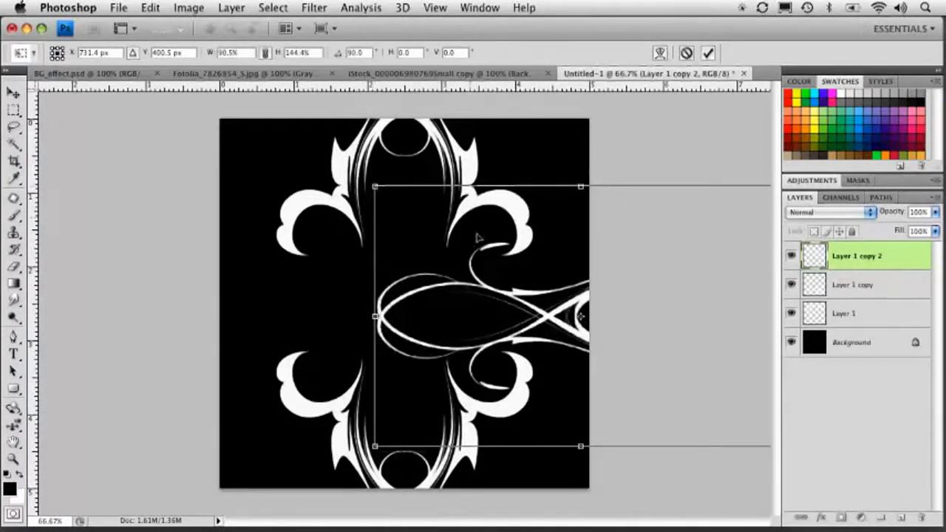
drag(507, 326, 503, 316)
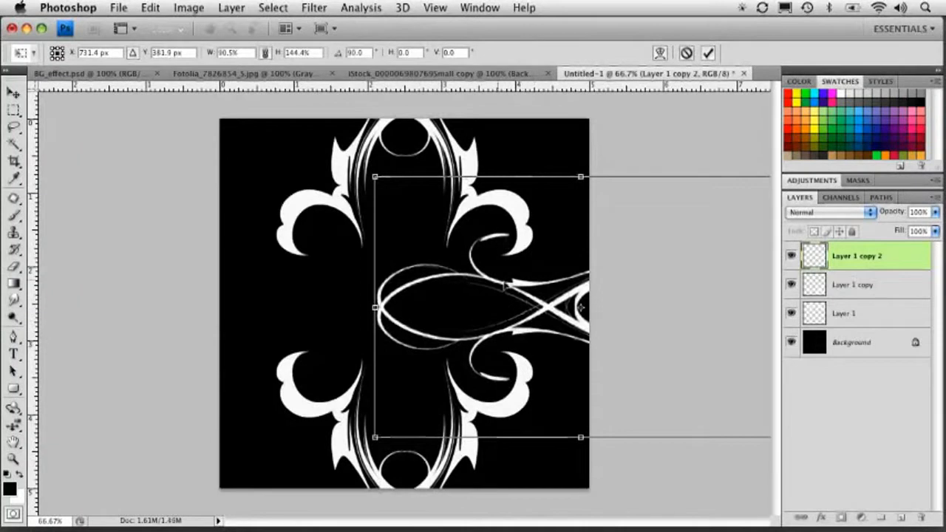
key(Return)
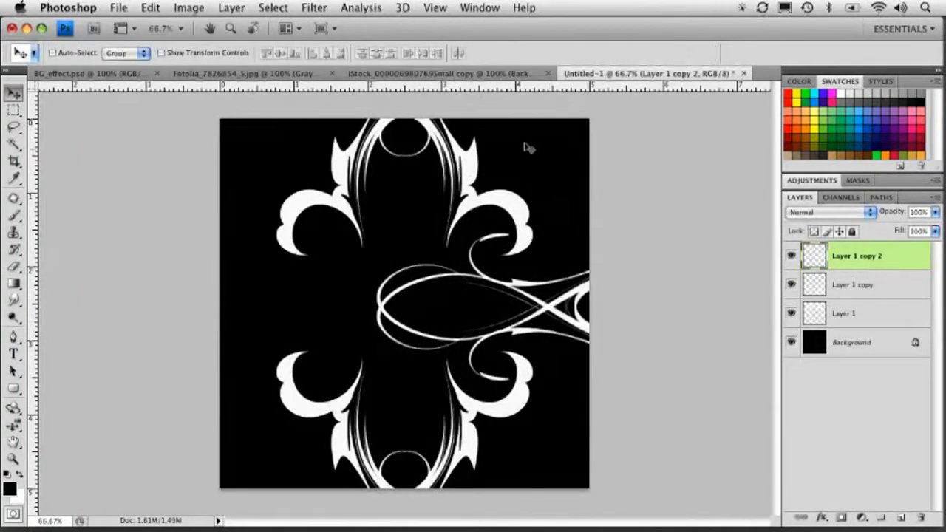
Move the rotated flourish slightly left and center it vertically on the canvas.
drag(555, 304, 523, 291)
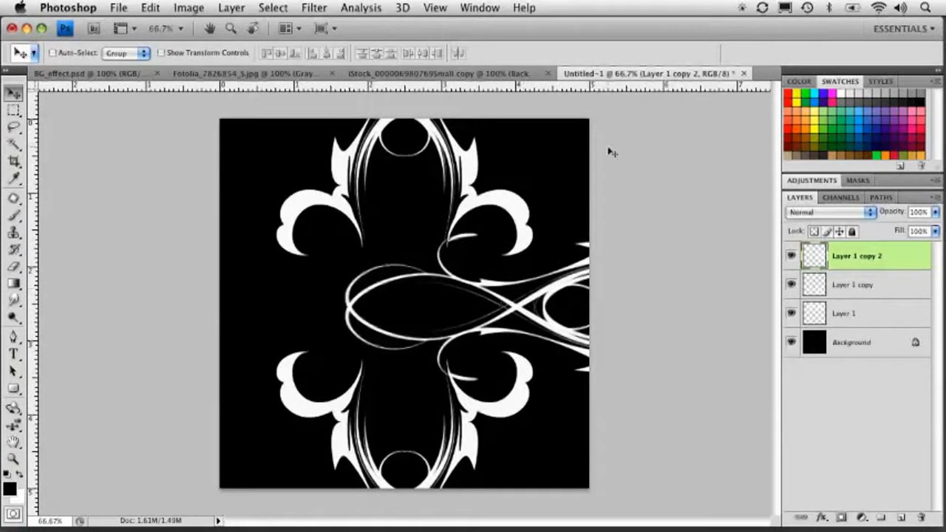
key(ctrl+a)
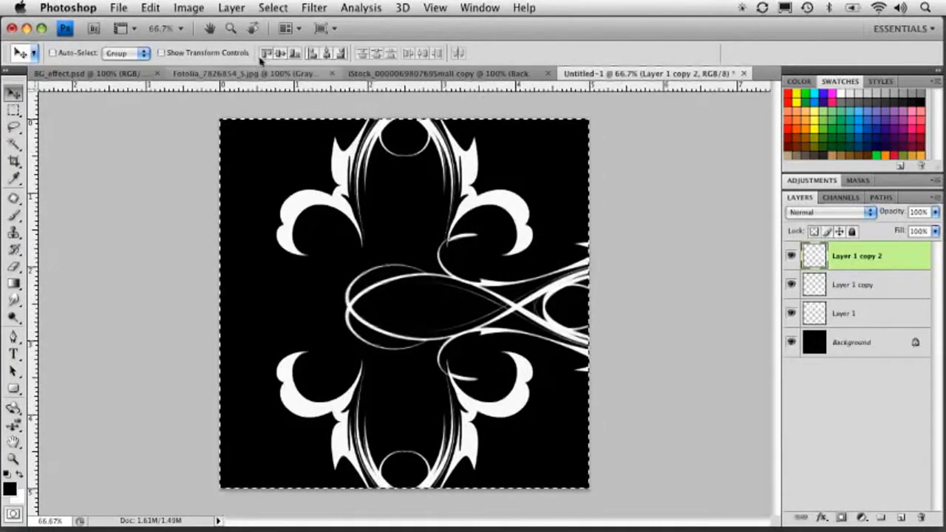
click(283, 54)
key(ctrl+d)
Duplicate the rotated flourish and mirror the copy to -100% width and height, placing it at the canvas's left edge.
drag(849, 257, 899, 517)
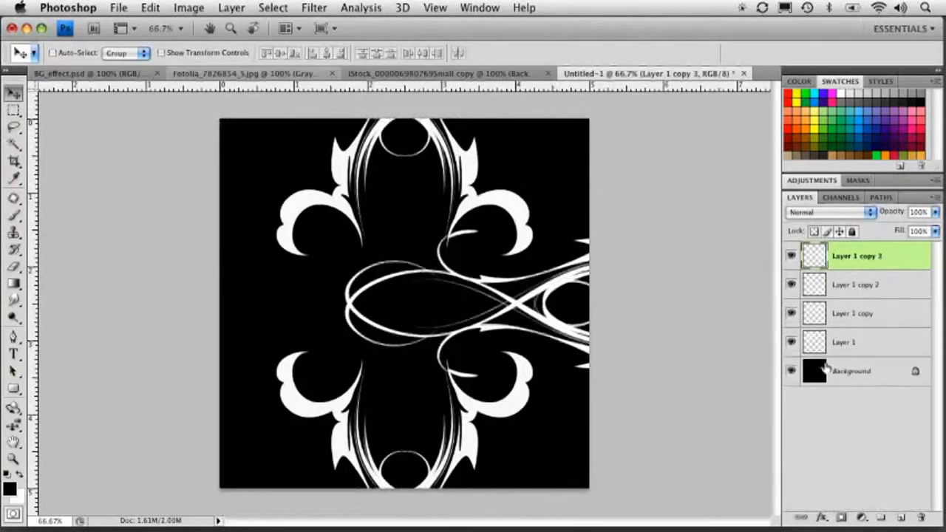
key(ctrl+t)
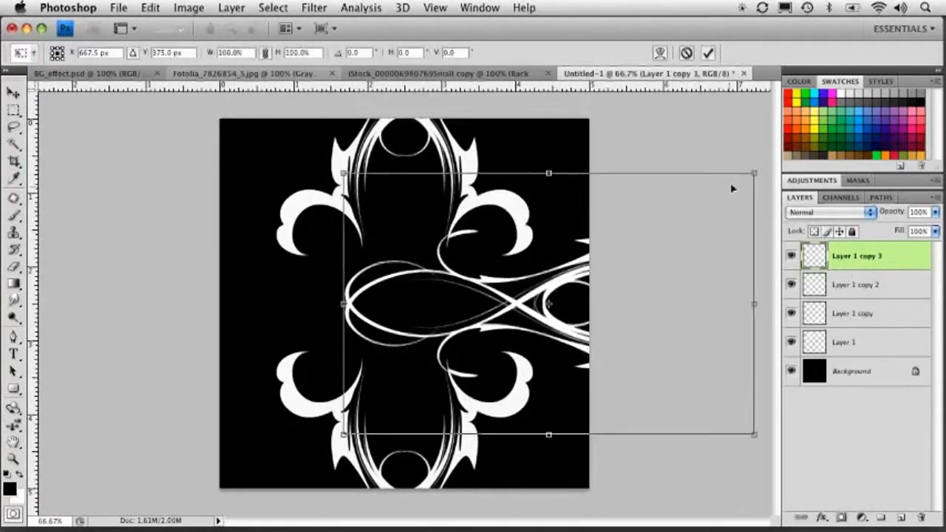
drag(742, 161, 378, 409)
drag(612, 297, 331, 292)
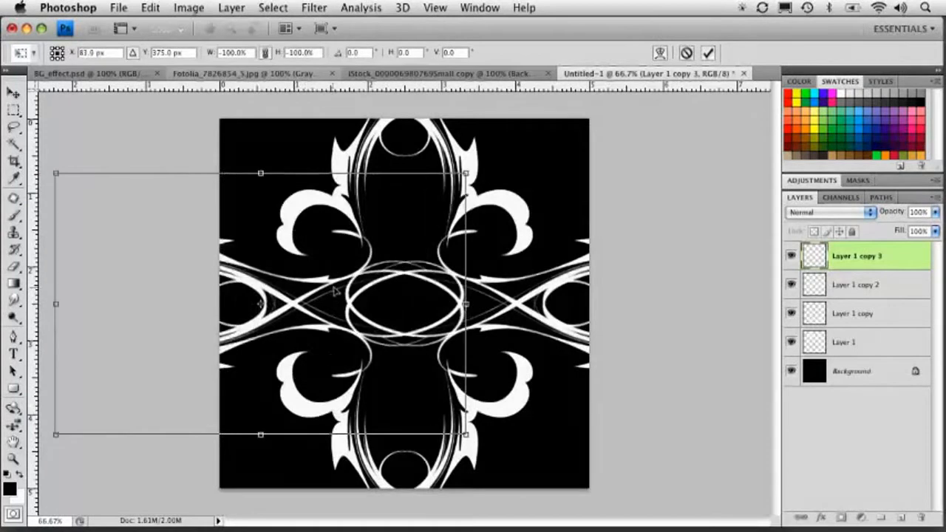
key(Return)
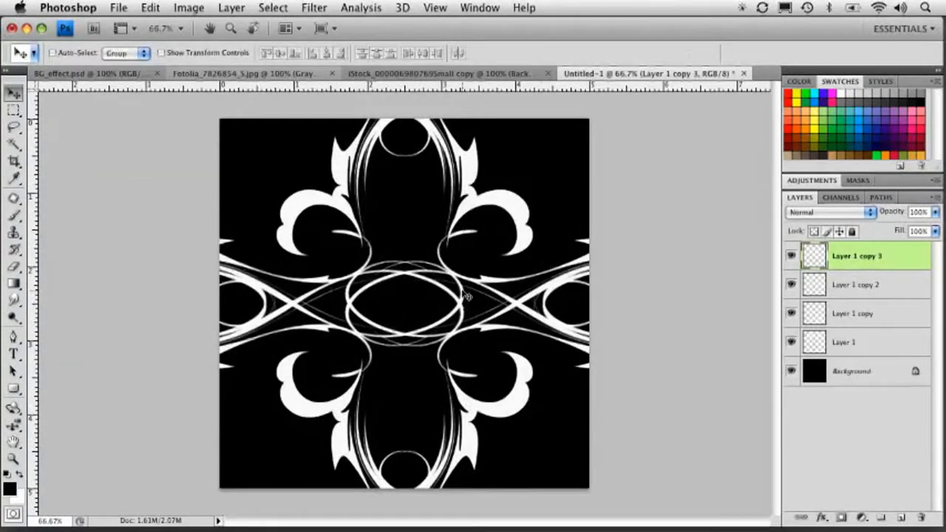
Toggle the Background and top flourish layers' visibility to compare the pattern.
click(791, 372)
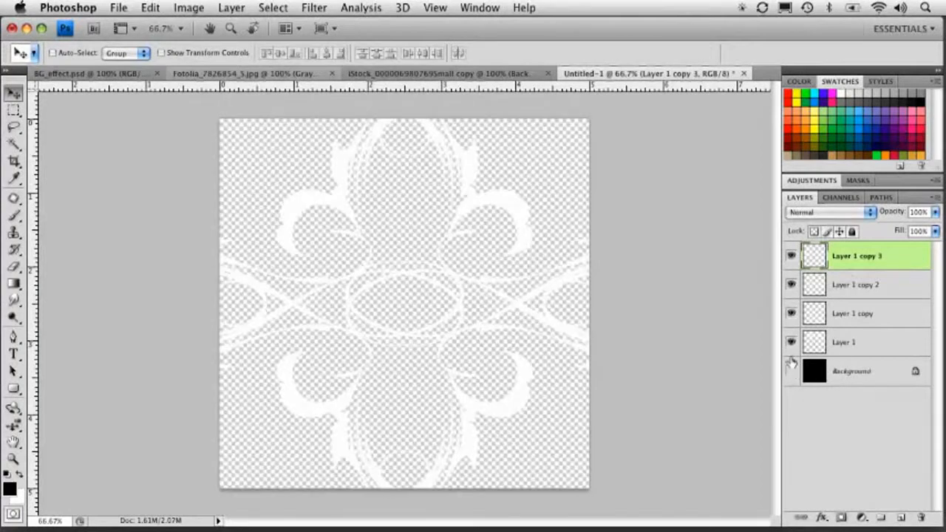
click(791, 371)
mouse_move(791, 342)
mouse_down()
mouse_move(791, 257)
mouse_move(791, 343)
mouse_up()
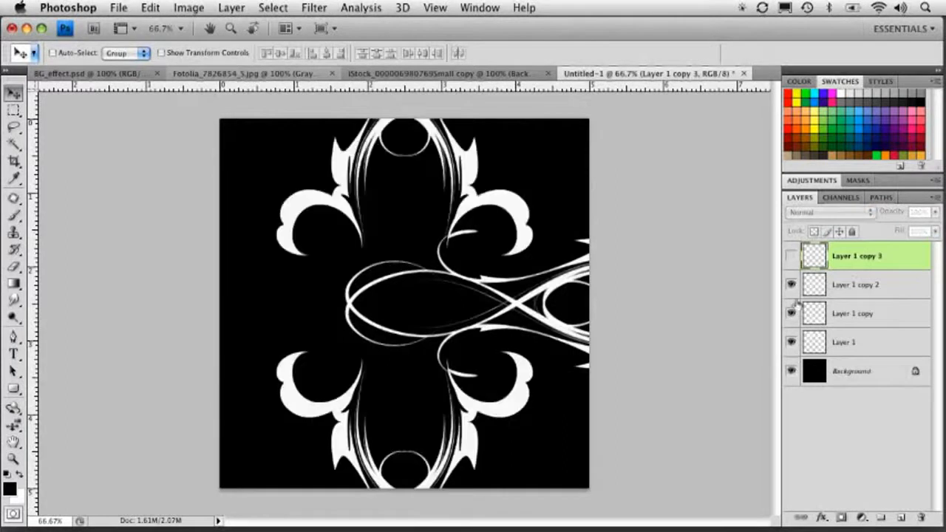
click(792, 259)
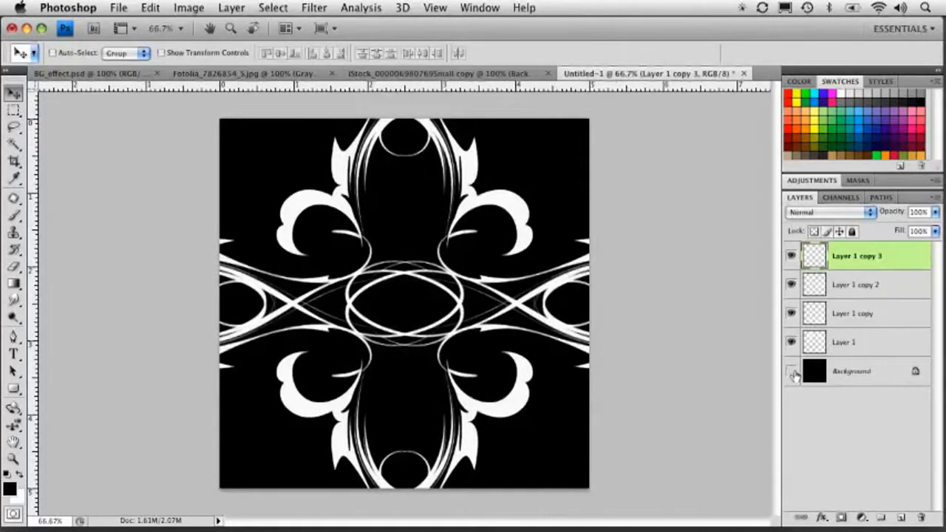
Hide the black Background layer and resample the image to a resolution of 100 pixels/inch.
click(792, 372)
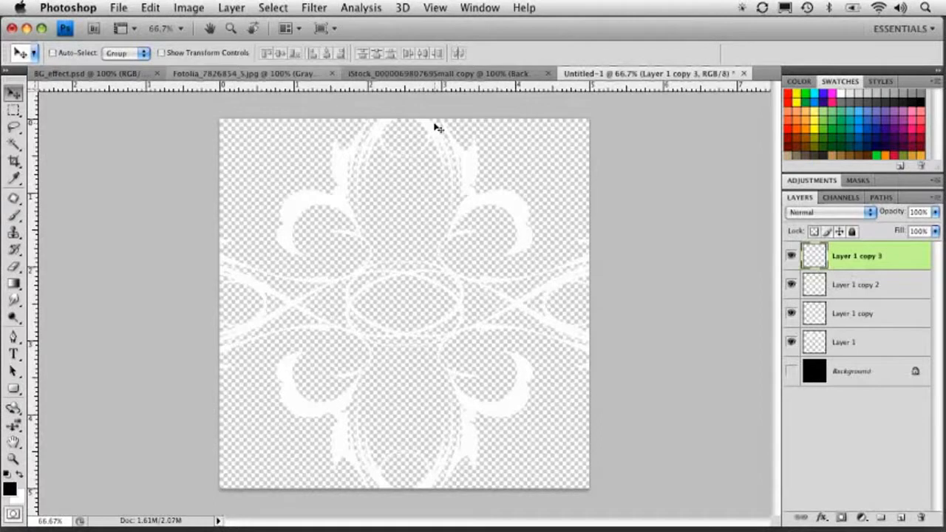
click(189, 7)
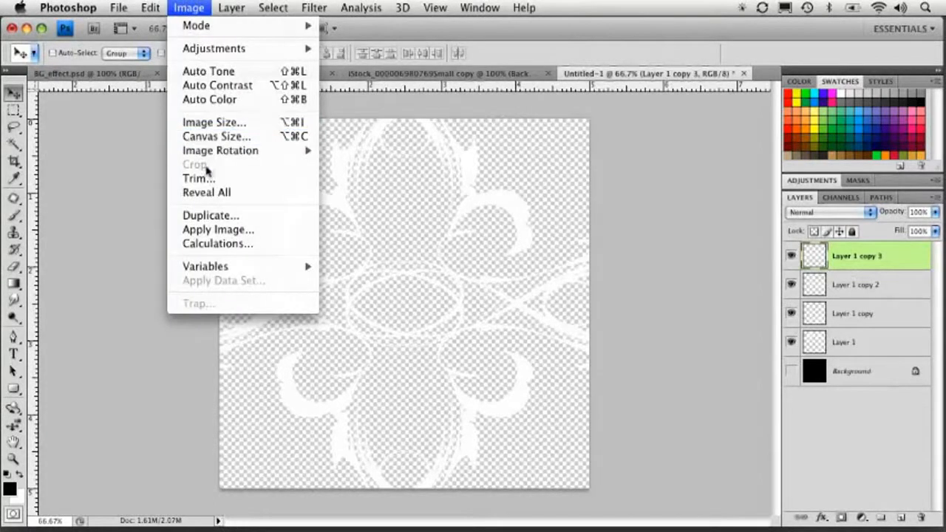
click(211, 123)
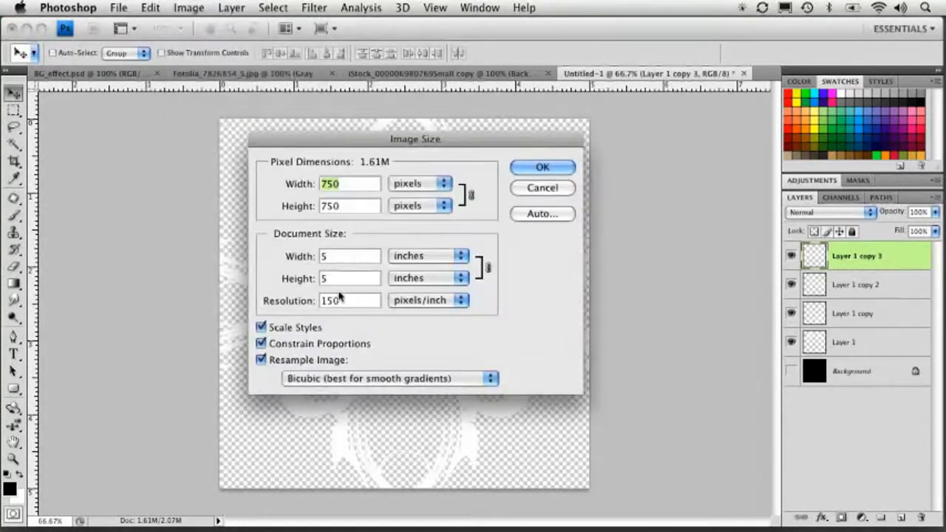
double_click(330, 300)
text(100)
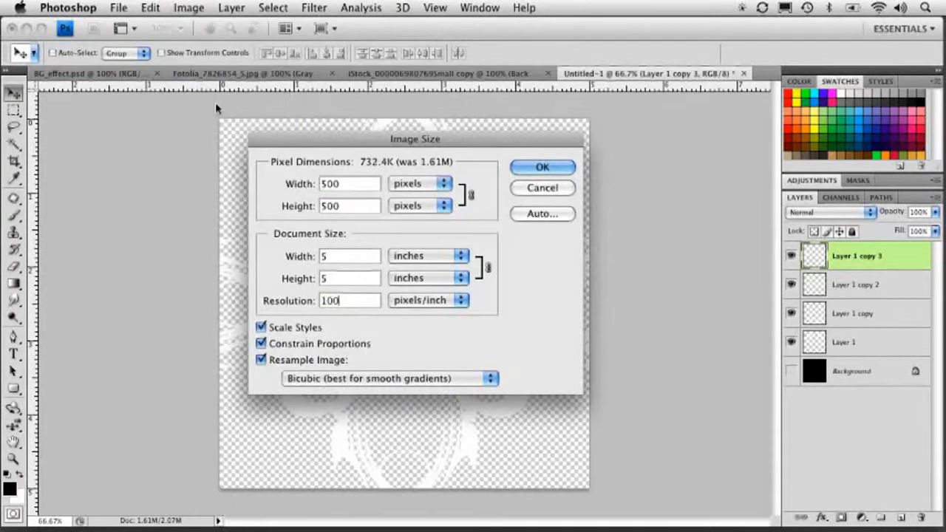
key(Return)
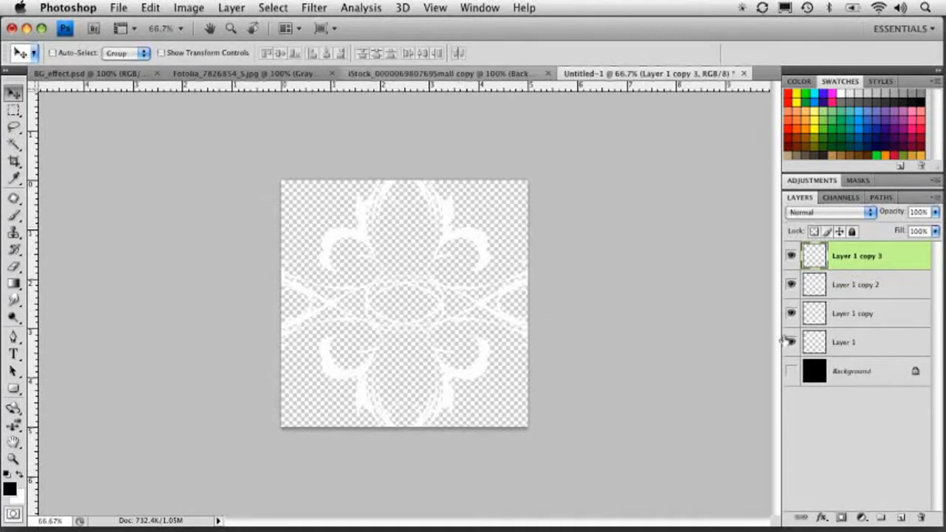
Define the transparent flourish tile as a new pattern.
click(150, 7)
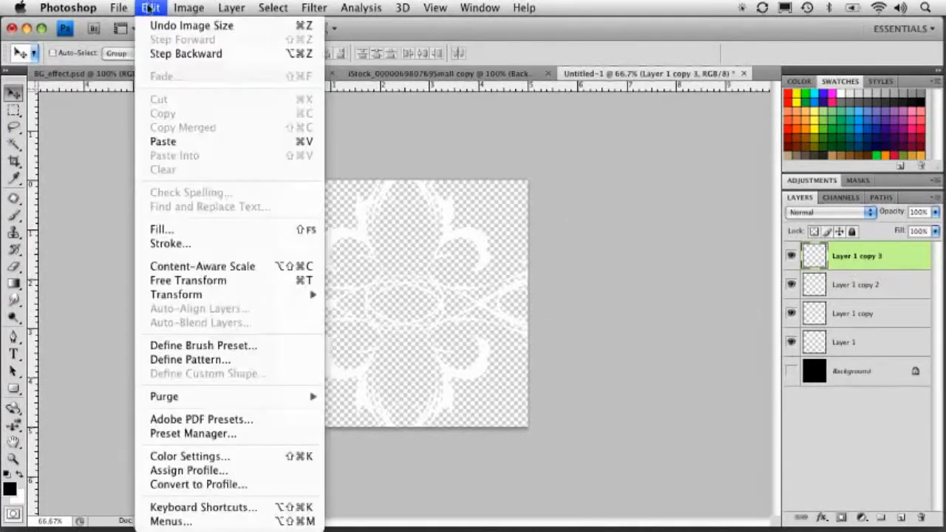
click(185, 359)
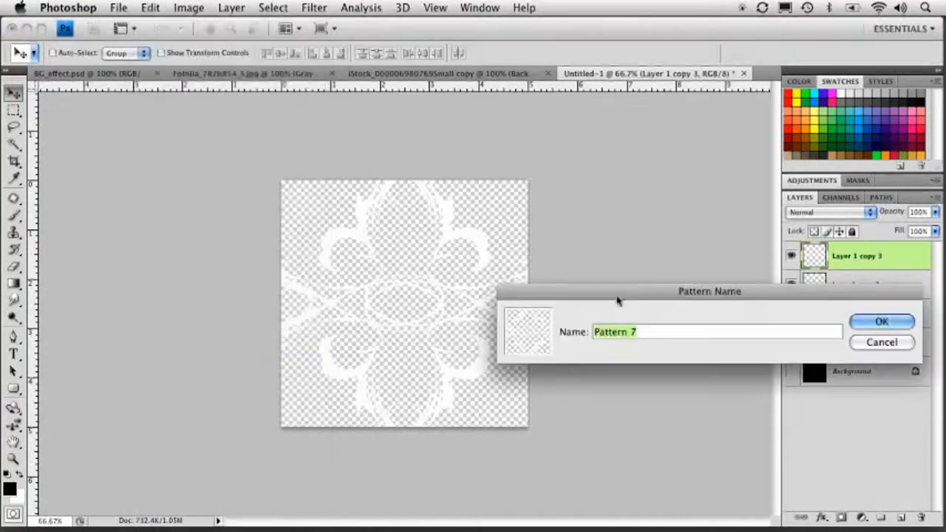
click(884, 322)
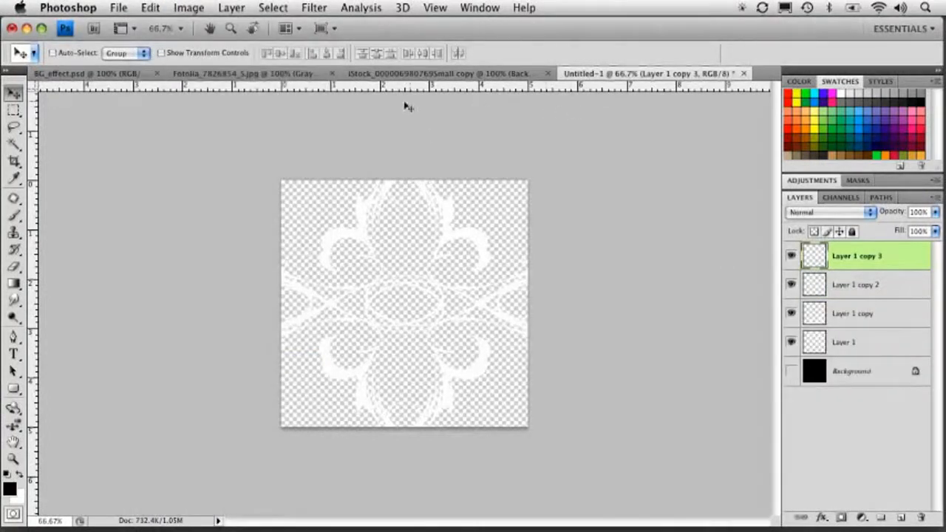
Create a new document 12 inches wide by 7 inches high at 300 pixels/inch.
key(super+n)
click(398, 230)
click(410, 239)
text(12)
double_click(323, 247)
text(7)
key(Tab)
click(329, 292)
click(333, 302)
text(300)
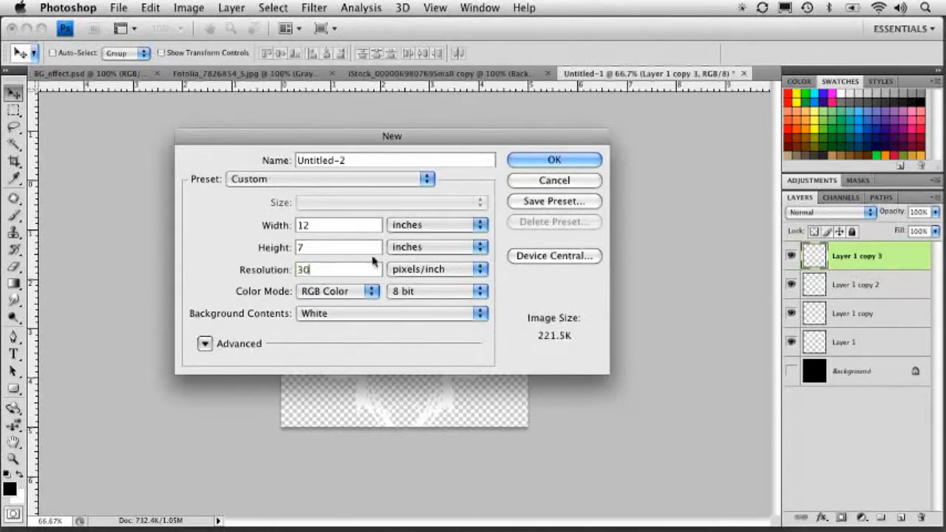
click(551, 161)
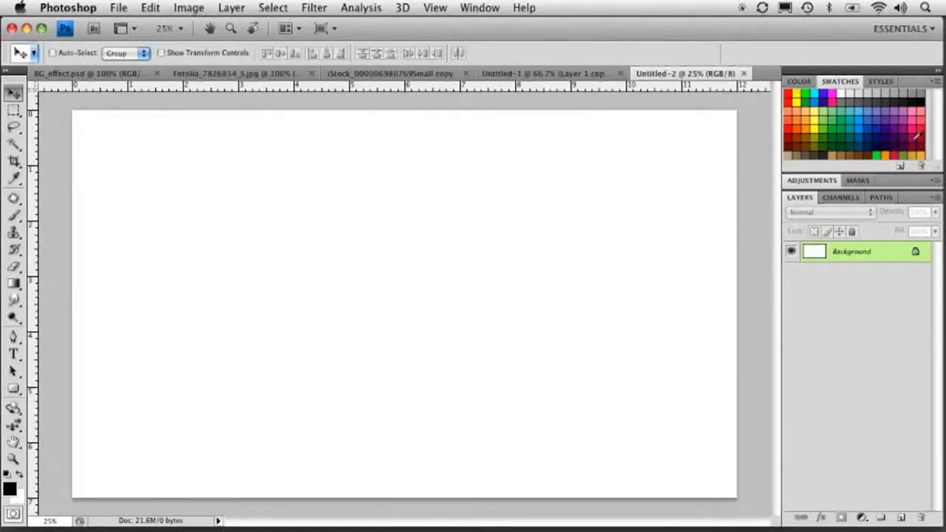
Fill the new document's background with a dark red swatch colour and add a new empty layer.
click(872, 135)
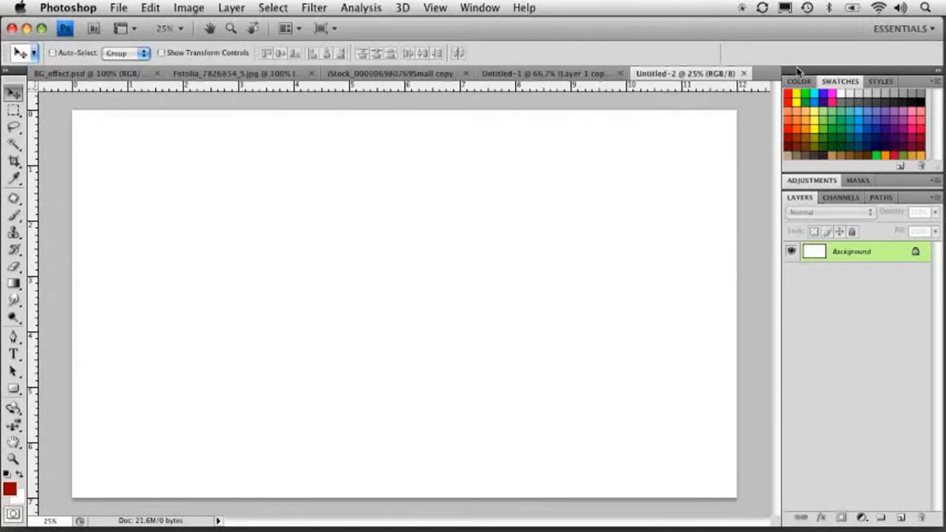
key(alt+BackSpace)
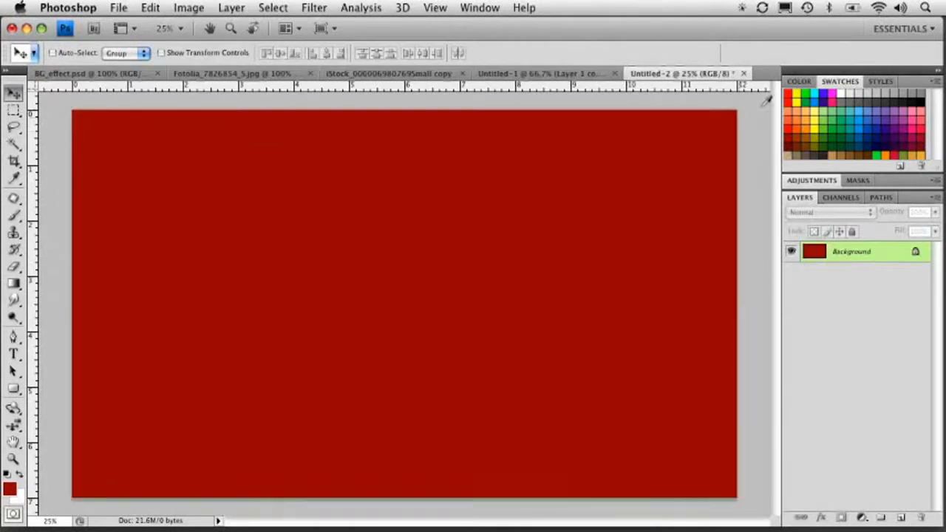
click(900, 519)
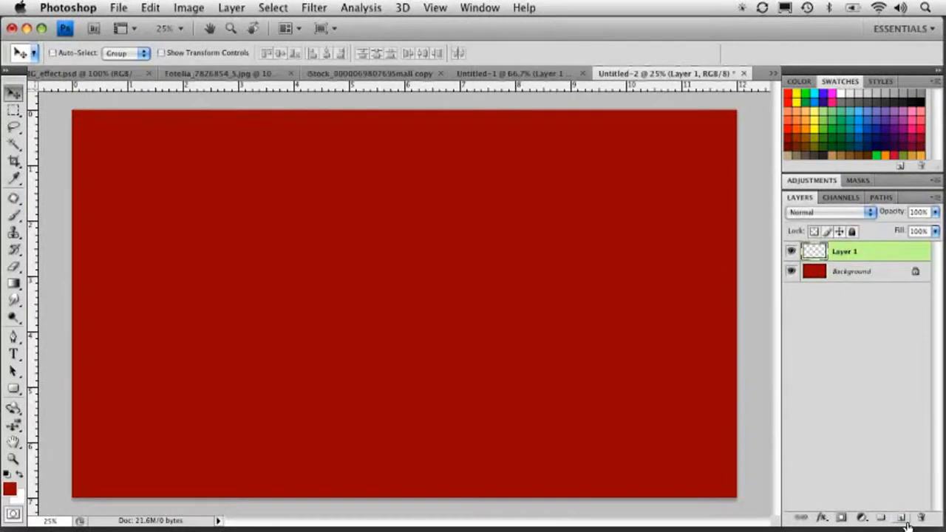
key(shift+BackSpace)
click(439, 200)
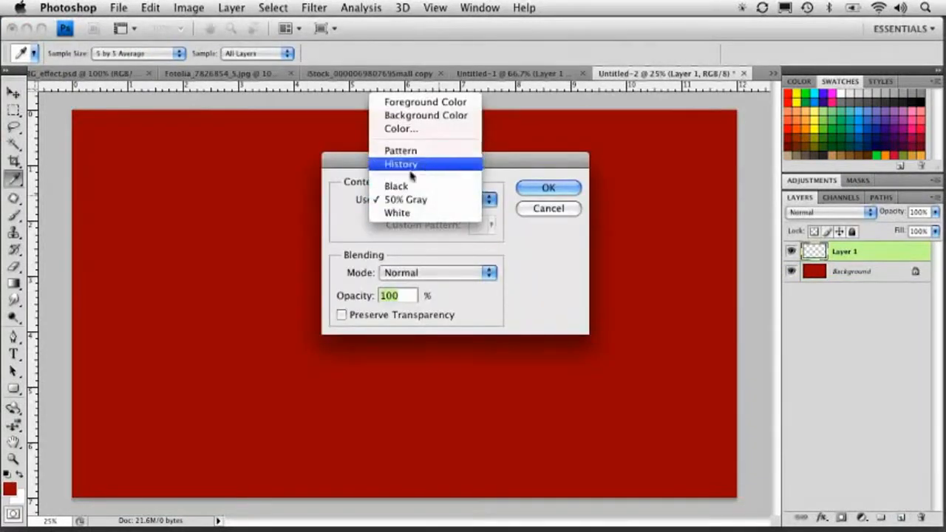
click(425, 152)
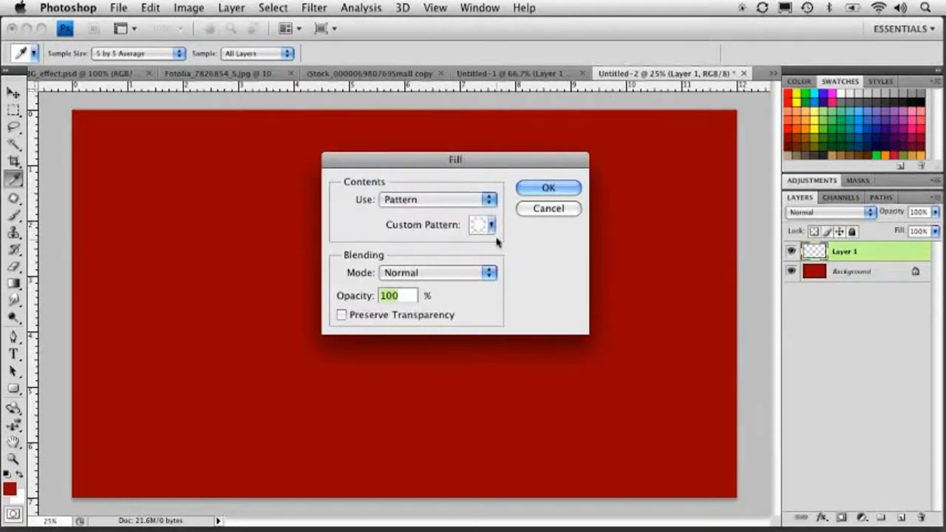
click(539, 211)
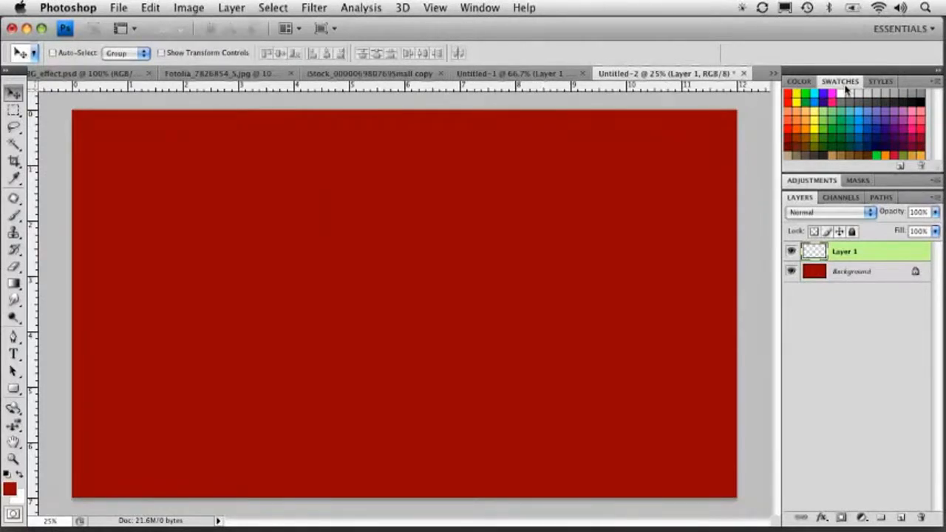
Fill the new layer with 50% Gray.
key(shift+F5)
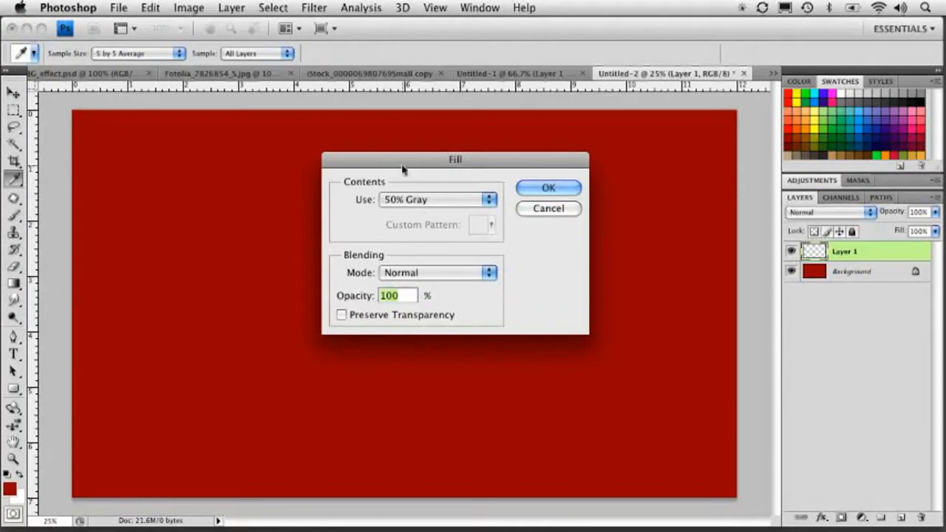
click(548, 188)
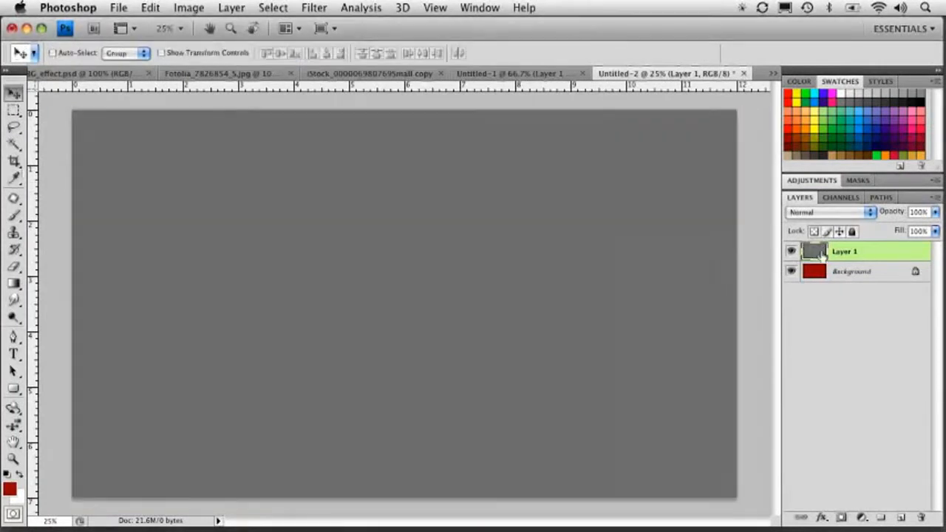
Add a Pattern Overlay layer style to the gray layer using the flourish pattern.
click(823, 518)
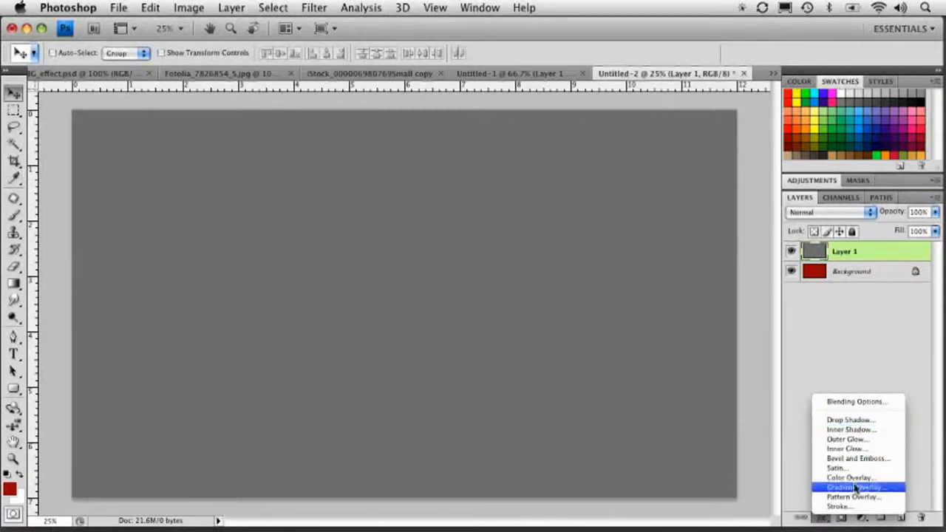
click(850, 498)
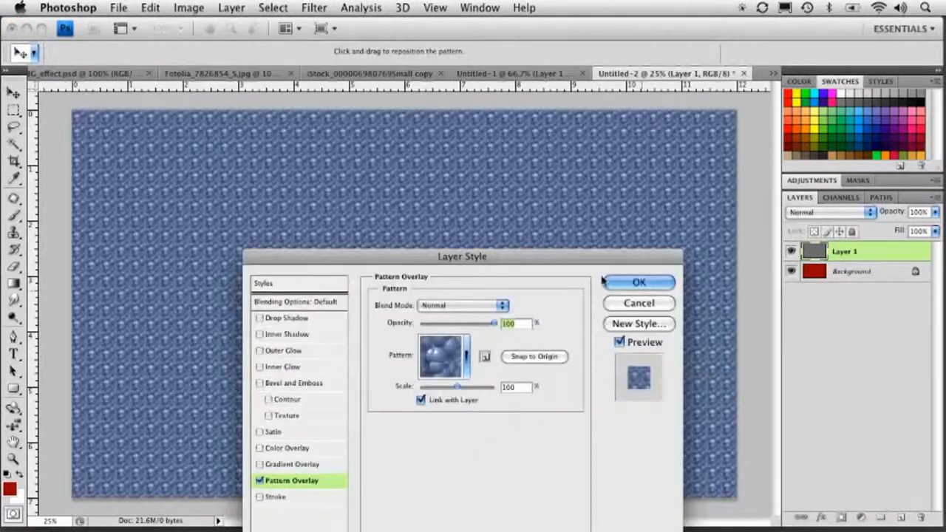
drag(510, 235, 495, 143)
click(441, 244)
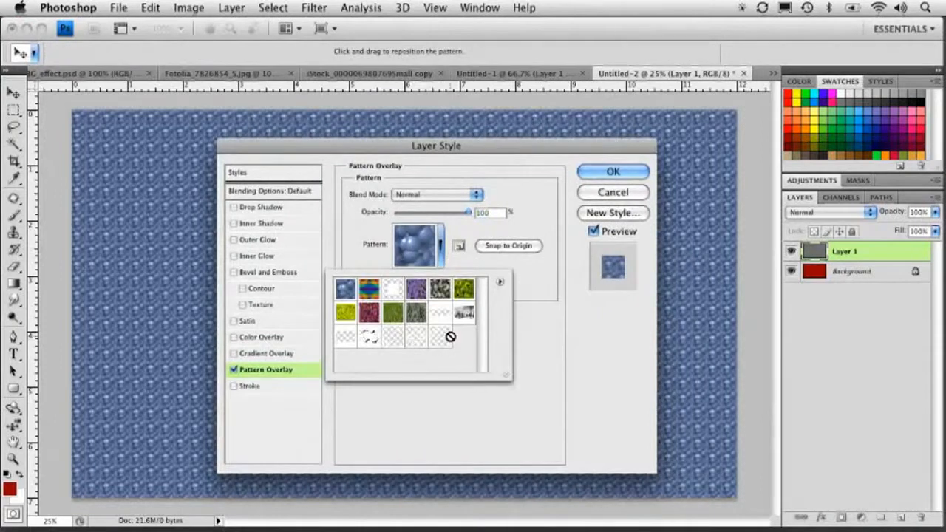
click(440, 338)
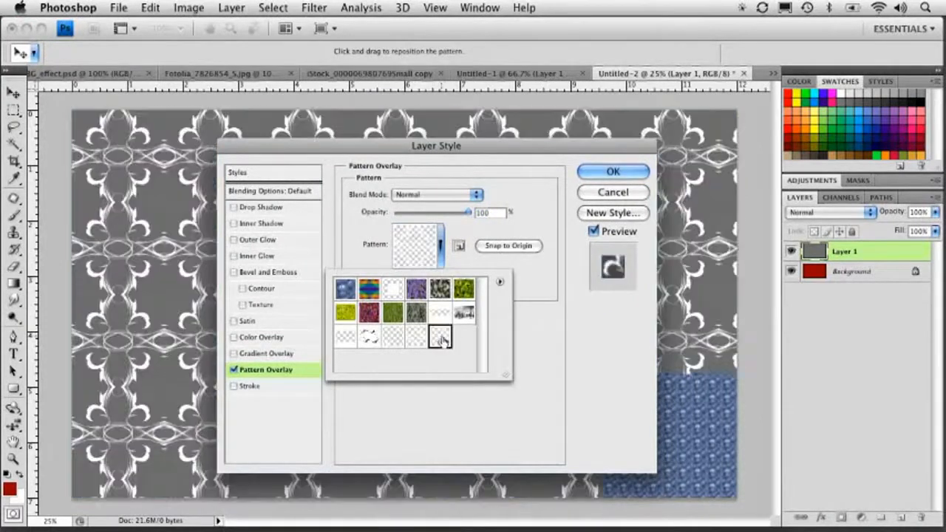
Scale the overlay pattern down to about 47% and reposition it on the canvas.
drag(320, 145, 567, 138)
drag(678, 269, 659, 271)
drag(367, 283, 440, 135)
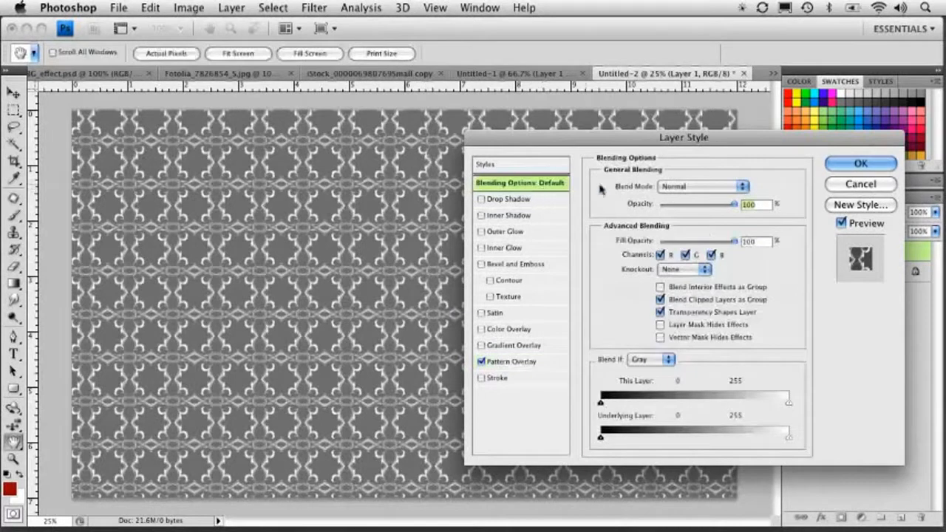
Set the layer's Fill Opacity to 0% and the Pattern Overlay blend mode to Overlay, then apply the style.
drag(735, 241, 652, 244)
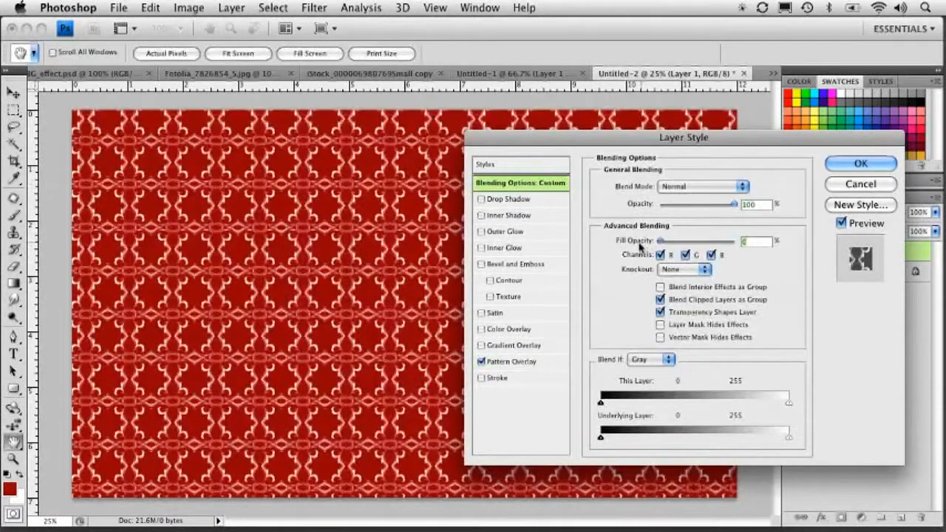
drag(539, 137, 530, 117)
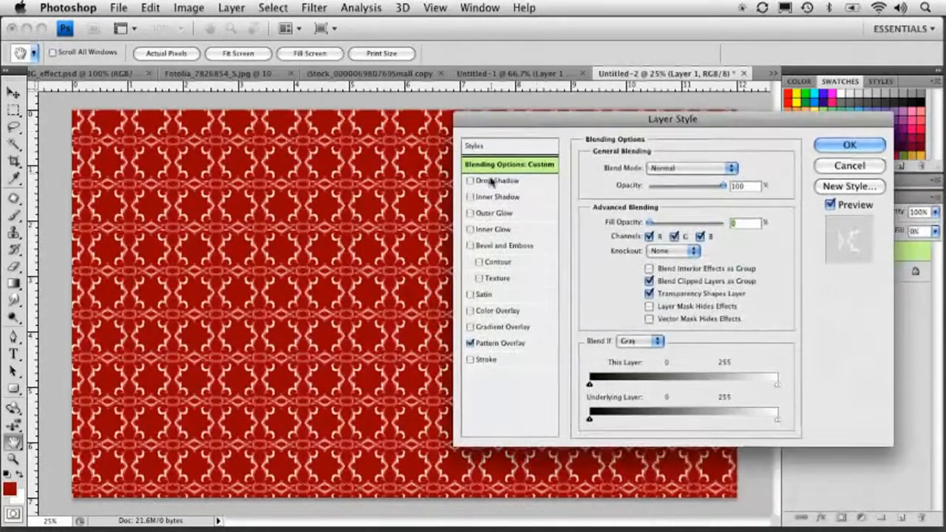
click(501, 343)
click(651, 170)
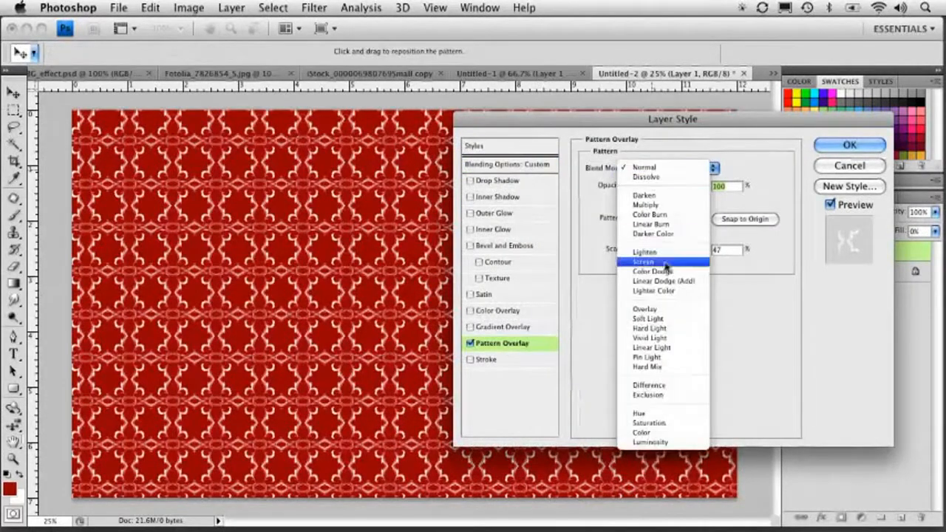
click(660, 311)
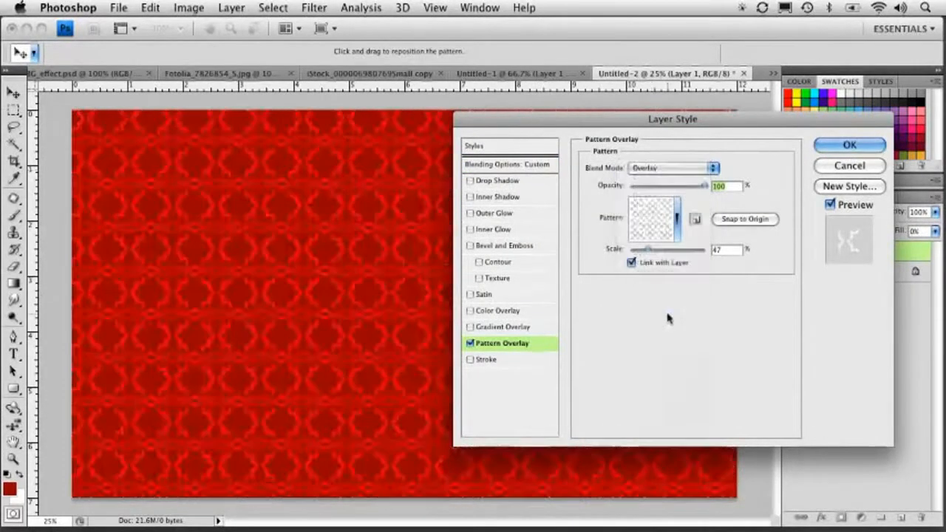
click(661, 169)
click(662, 169)
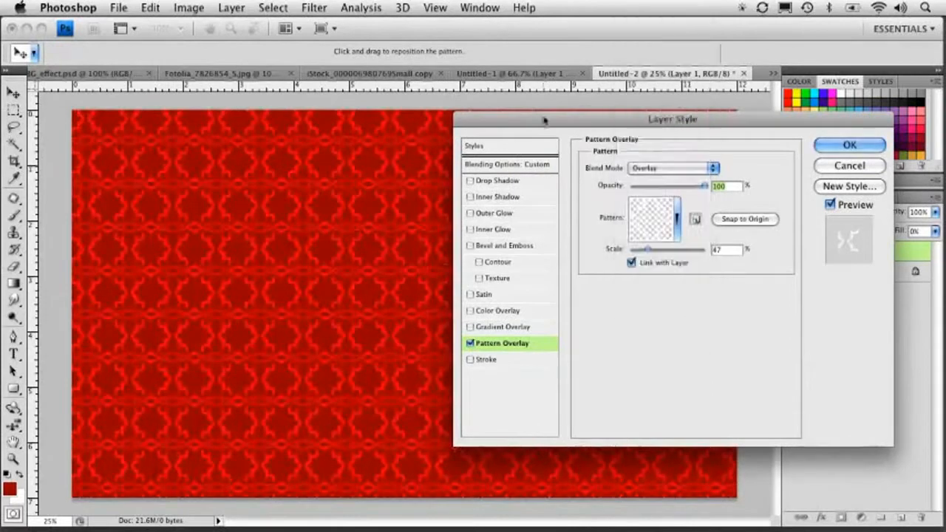
drag(549, 119, 554, 197)
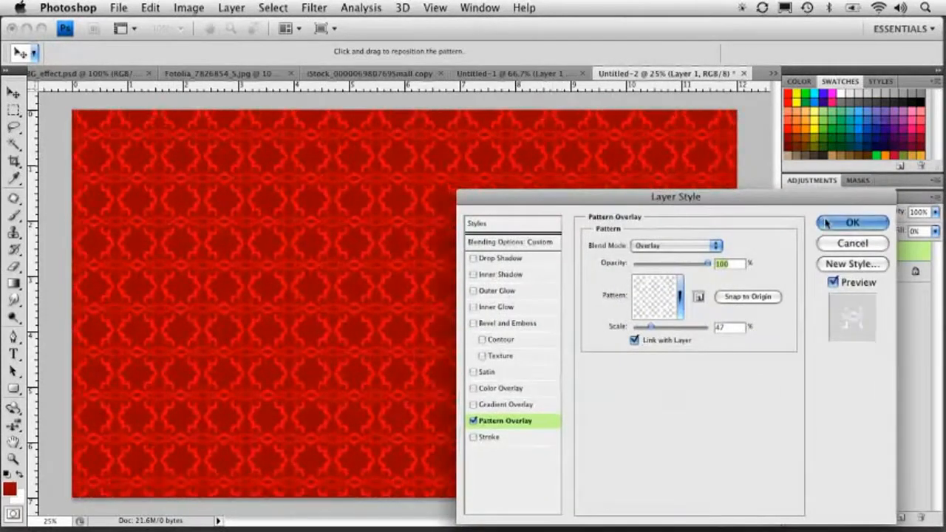
click(852, 222)
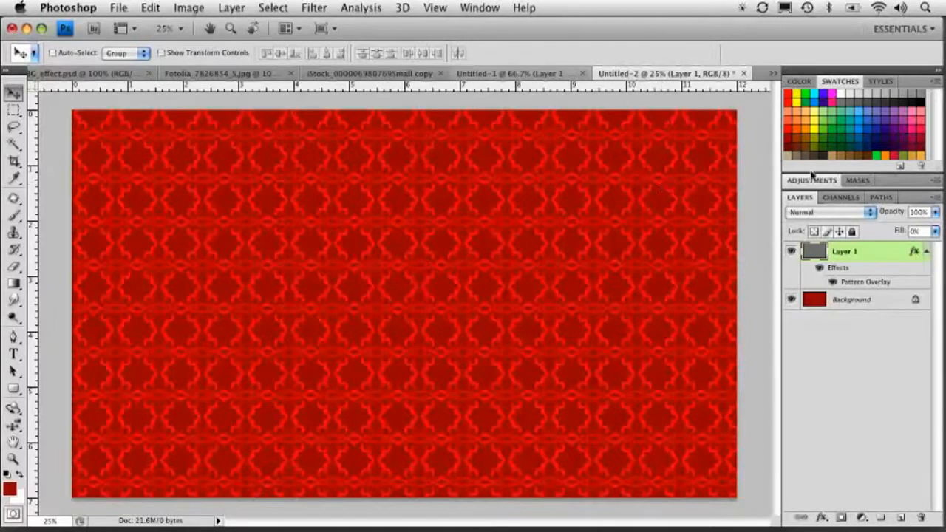
Switch to the watch image document.
click(242, 74)
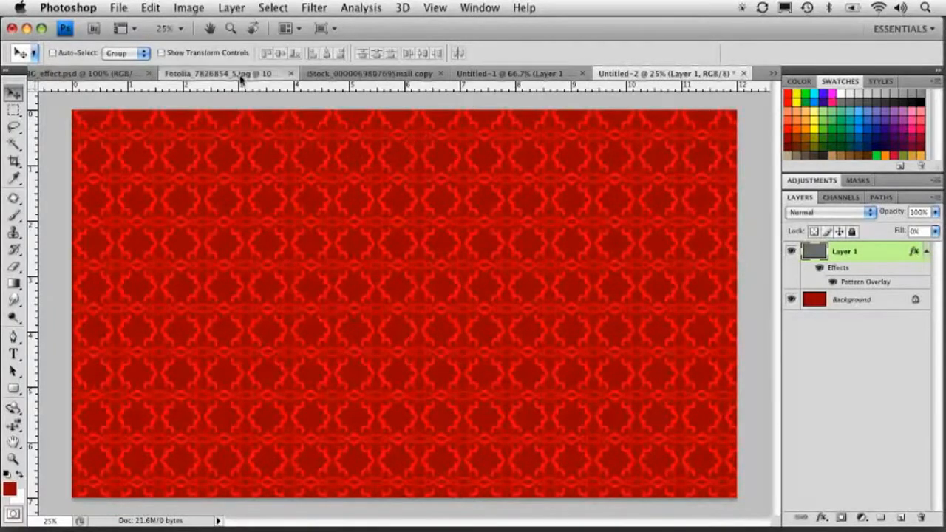
click(377, 74)
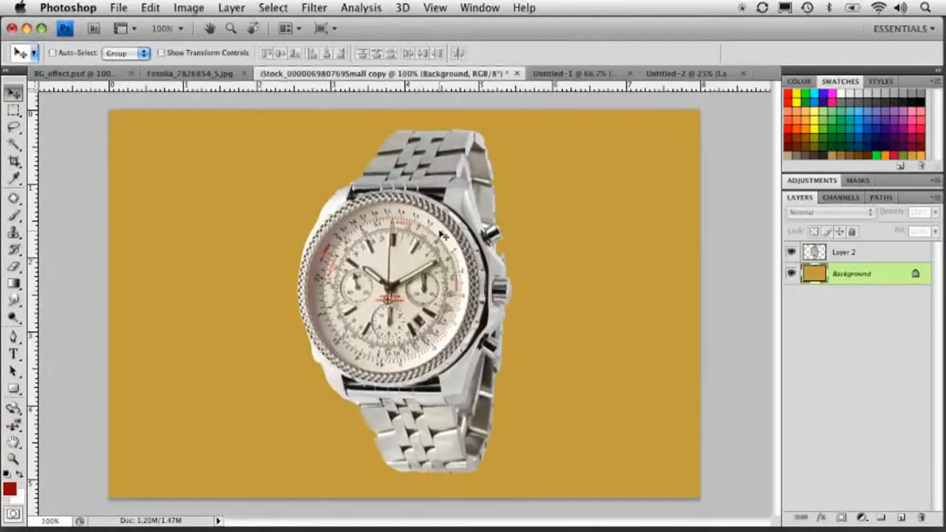
Duplicate the watch layer and hide the copy.
click(831, 253)
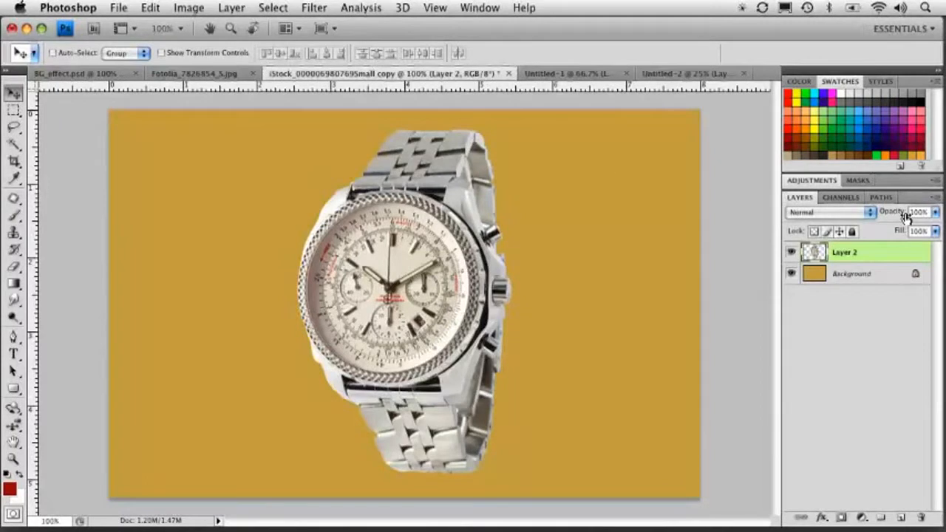
drag(813, 254, 901, 517)
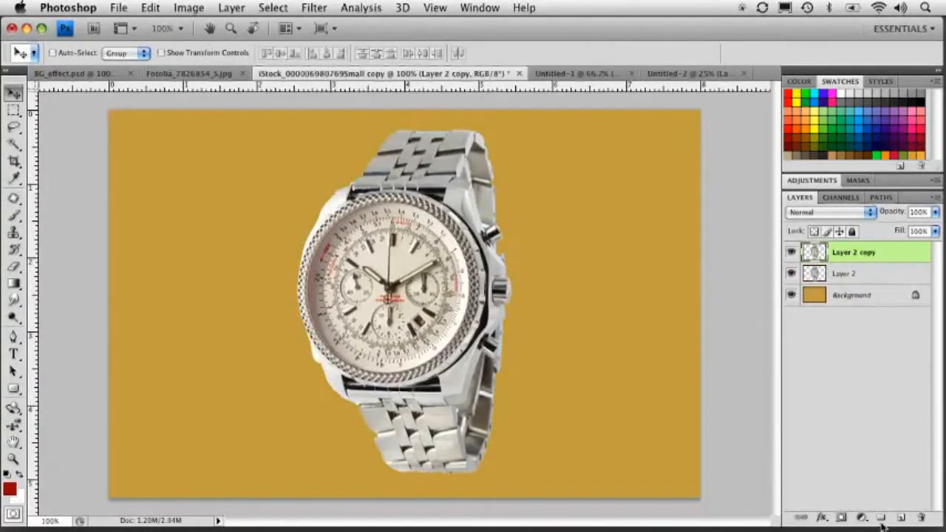
click(790, 252)
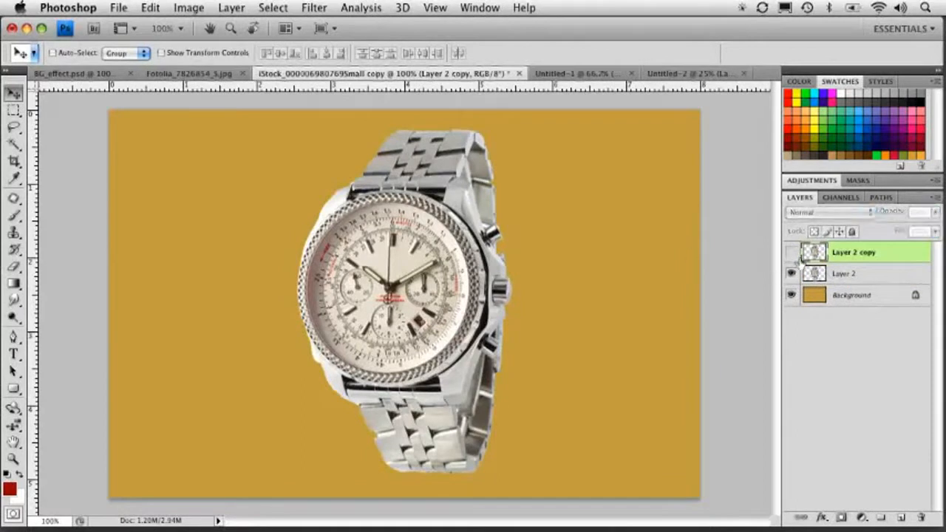
Show the watch copy layer, hide the original watch layer and select the copy.
click(846, 272)
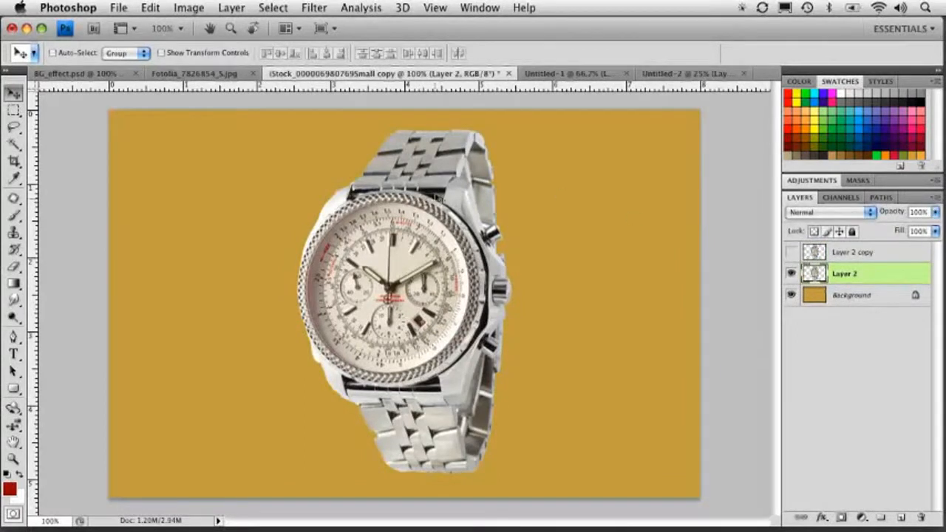
click(790, 273)
click(791, 251)
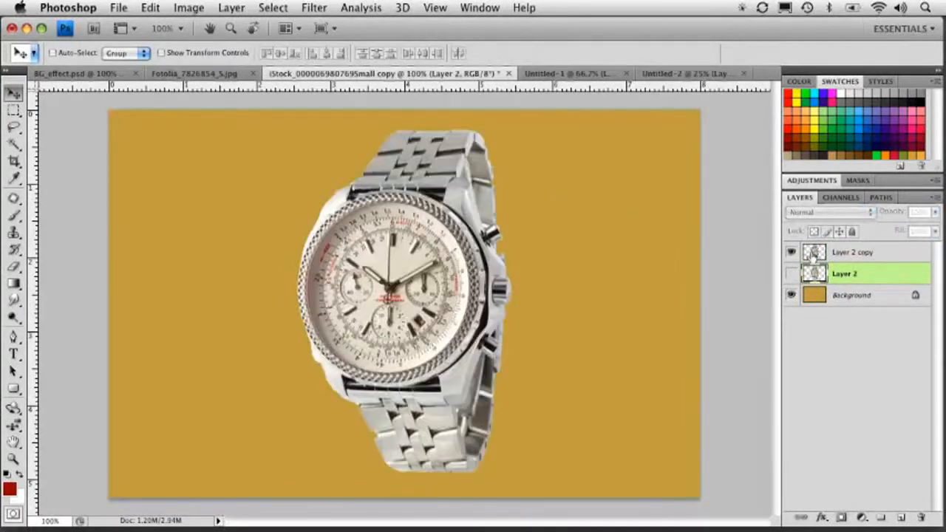
click(819, 255)
Rotate the watch copy about 27°, enlarge it to about 241% and position it across the canvas.
key(super+minus)
key(super+minus)
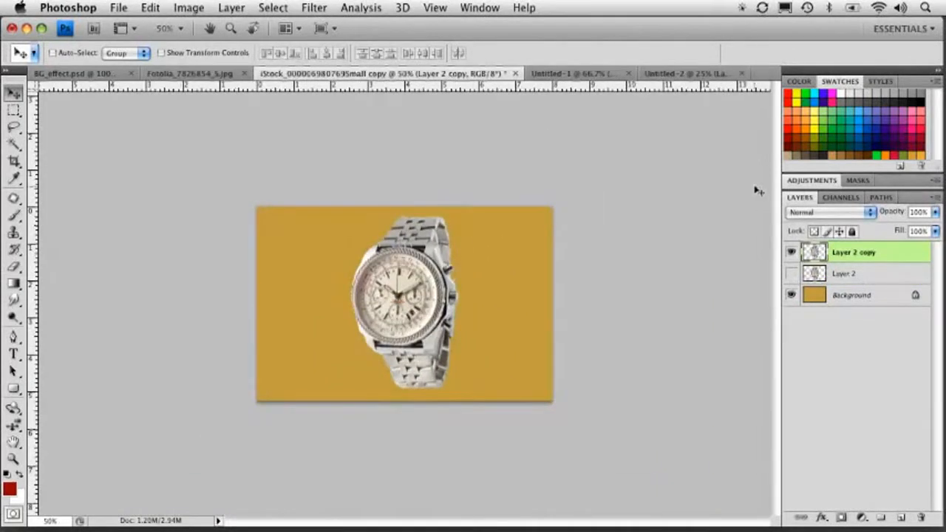
key(super+t)
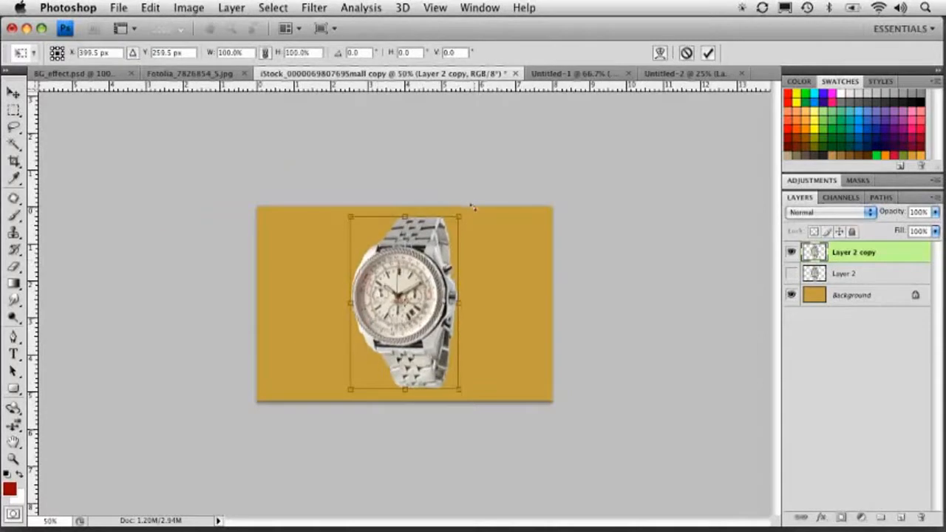
drag(465, 207, 513, 237)
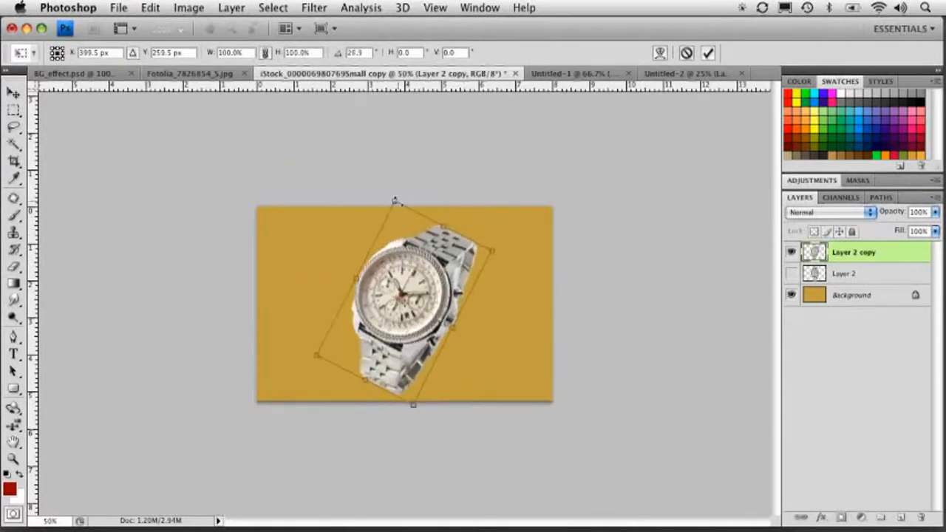
drag(394, 201, 422, 51)
drag(428, 256, 443, 286)
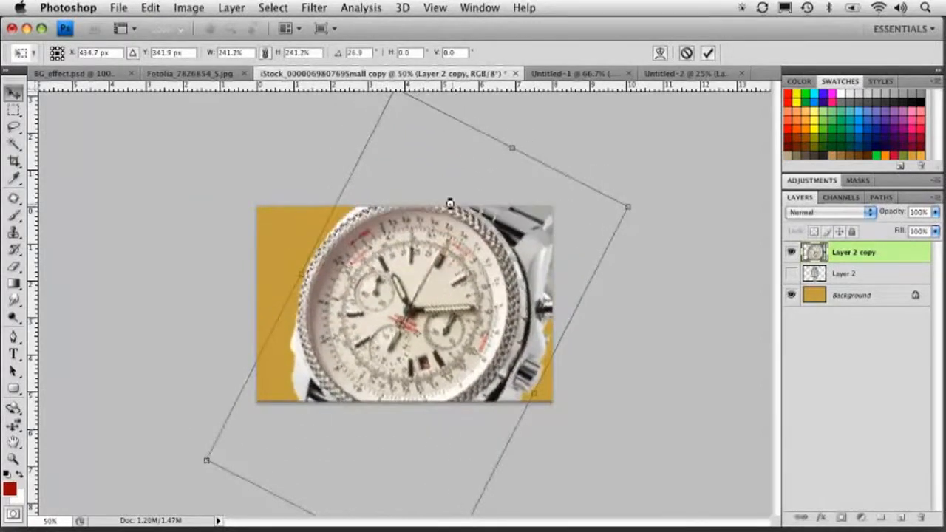
key(Return)
drag(504, 277, 477, 258)
Apply Unsharp Mask to the copy with Amount 72%, Radius 1.8 pixels and Threshold 0.
key(super+equal)
click(314, 7)
mouse_move(384, 220)
click(518, 277)
drag(435, 113, 654, 139)
drag(642, 362, 668, 363)
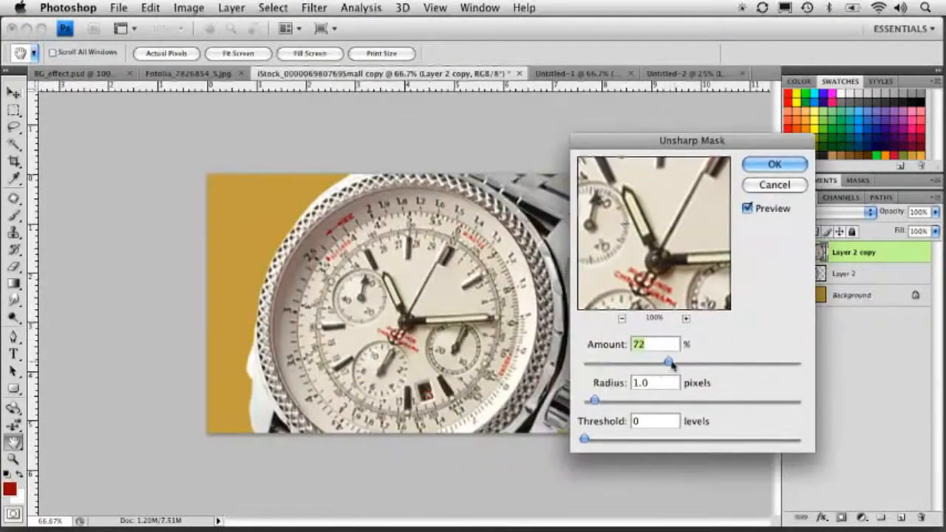
drag(596, 400, 610, 399)
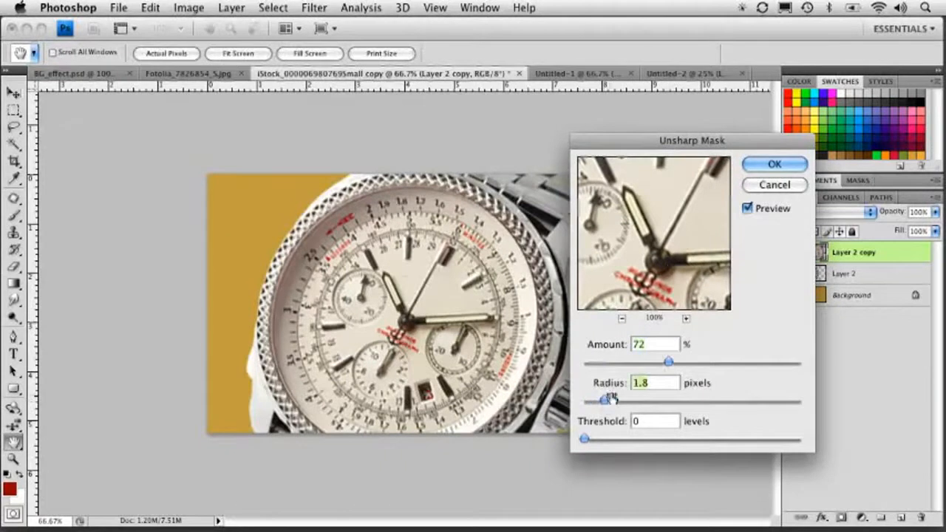
click(772, 163)
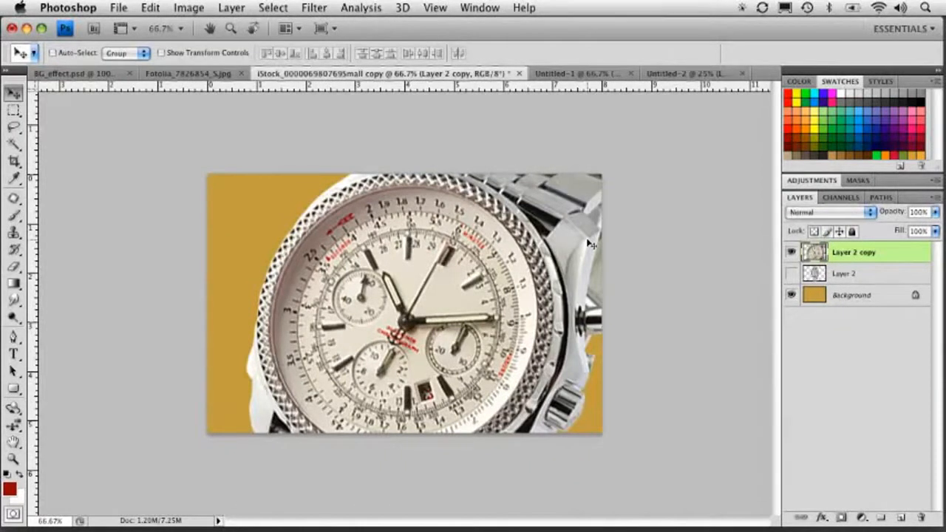
Desaturate the watch copy layer.
key(super+shift+u)
key(super+z)
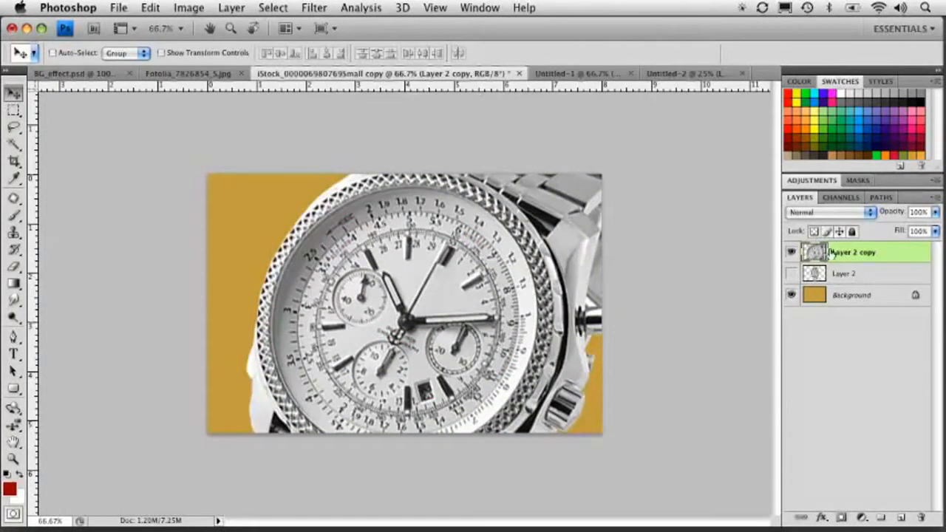
Set the copy's blend mode to Soft Light and nudge it slightly right.
click(827, 213)
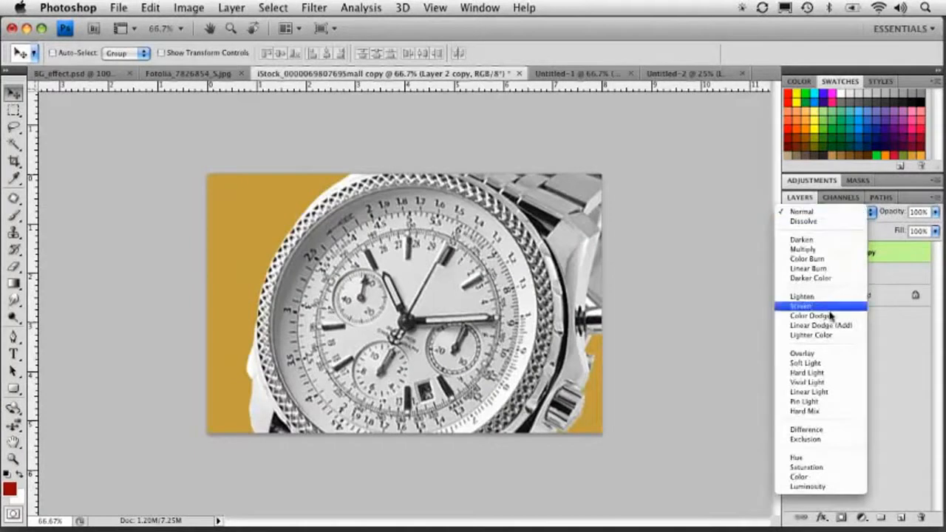
click(827, 355)
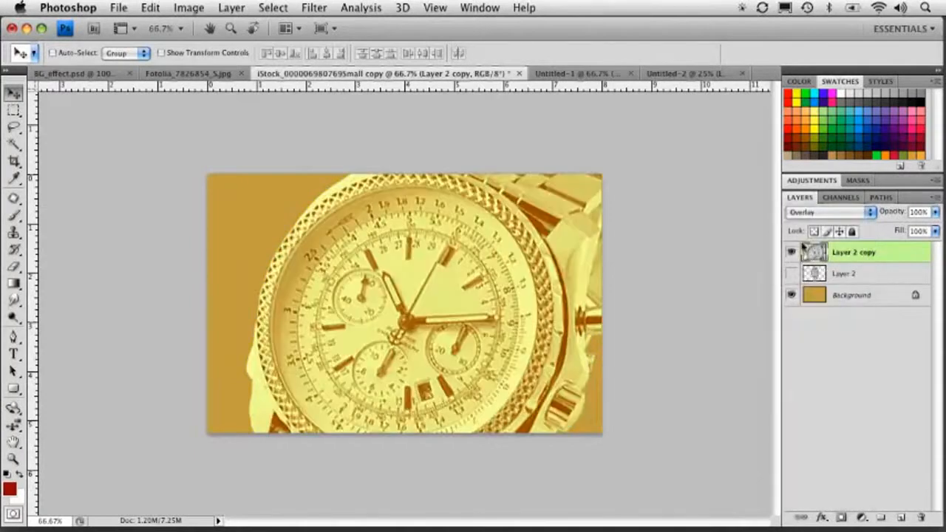
click(823, 216)
click(821, 225)
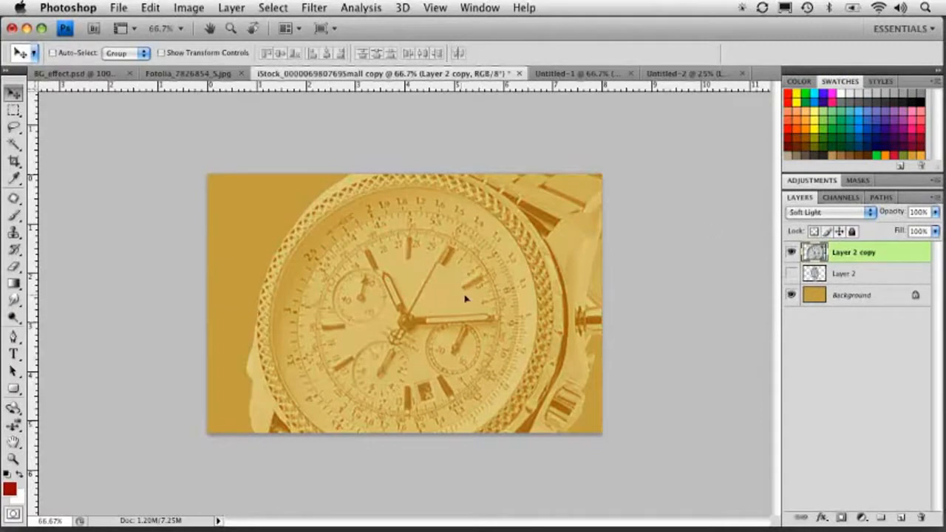
drag(461, 298, 486, 303)
Add a layer mask to the copy and draw a gradient on it to fade the enlarged watch.
click(841, 518)
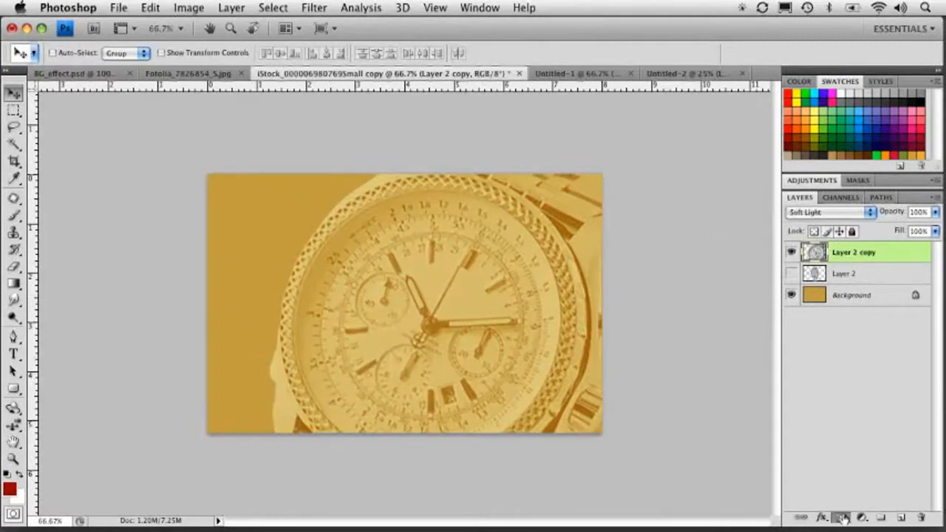
click(14, 285)
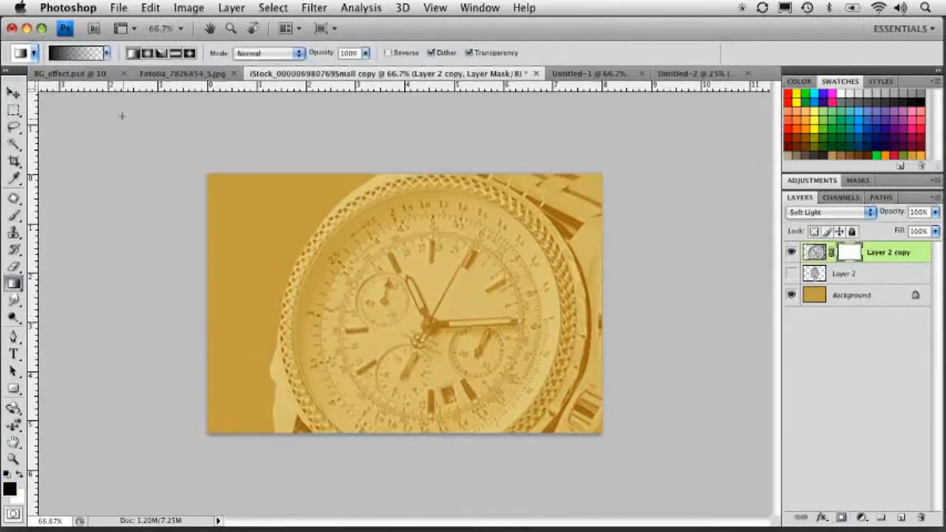
click(106, 53)
click(105, 53)
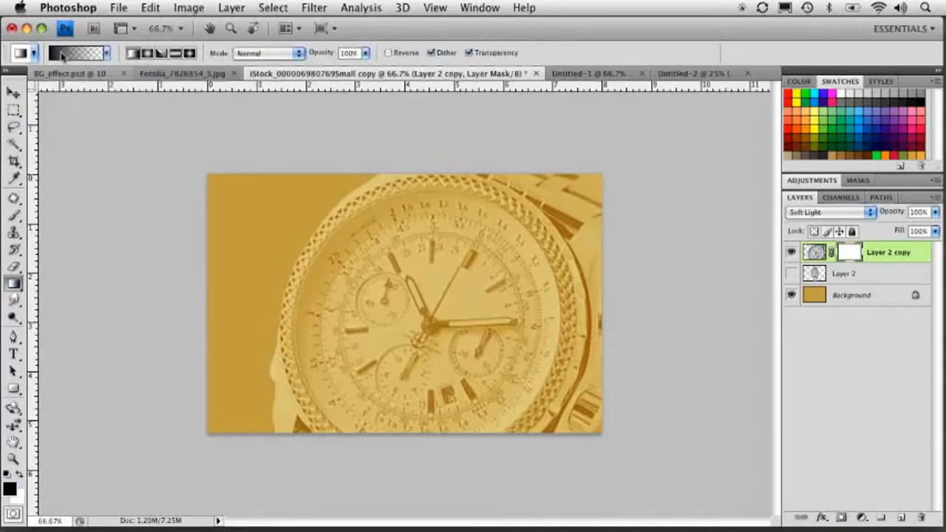
drag(346, 171, 454, 389)
drag(525, 485, 537, 345)
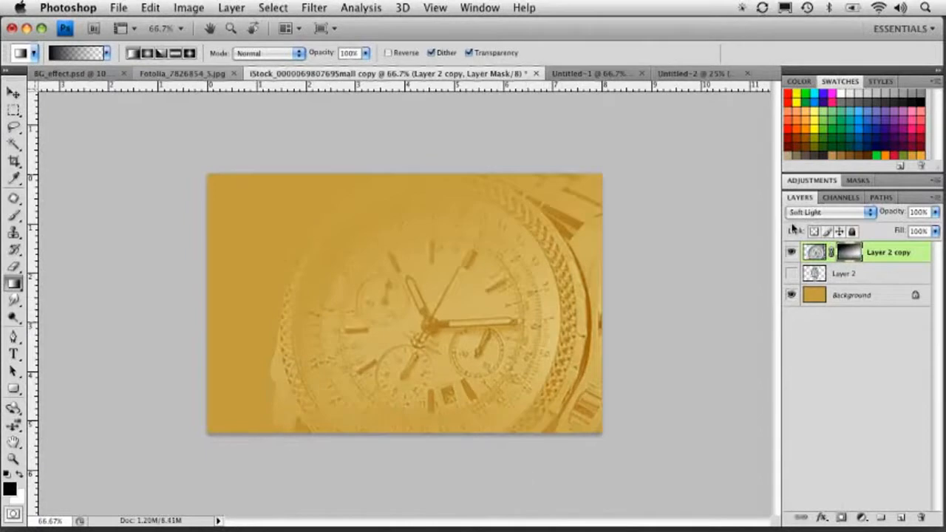
Show the original watch layer and move it above the copy in the layer stack.
click(791, 273)
drag(821, 273, 808, 222)
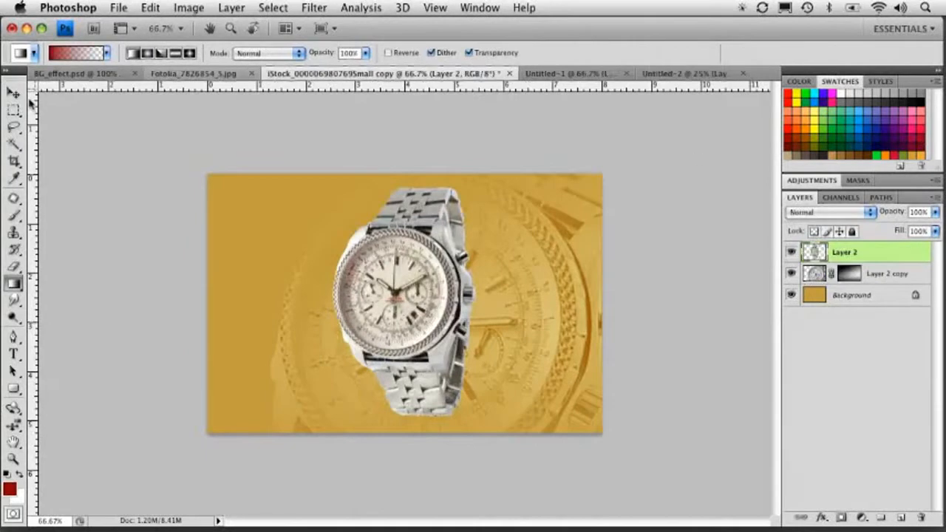
Move the original watch toward the canvas's left side and adjust it with Free Transform.
click(14, 92)
drag(425, 270, 318, 274)
key(super+t)
drag(405, 177, 429, 198)
drag(361, 247, 350, 246)
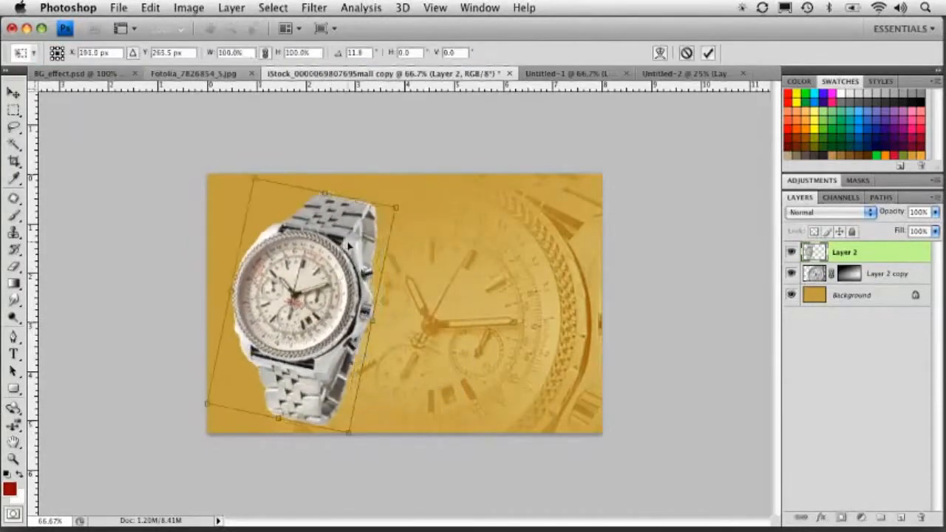
drag(410, 199, 401, 187)
key(Return)
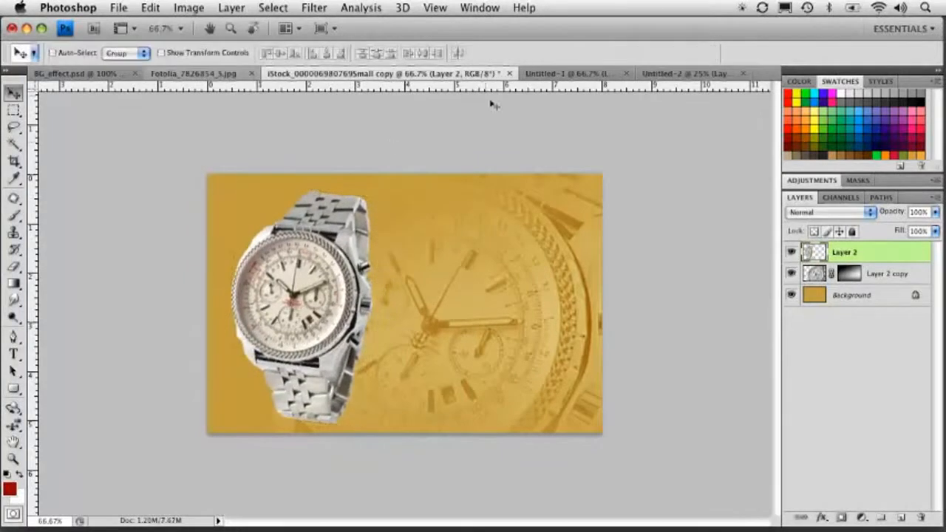
key(super+t)
key(Return)
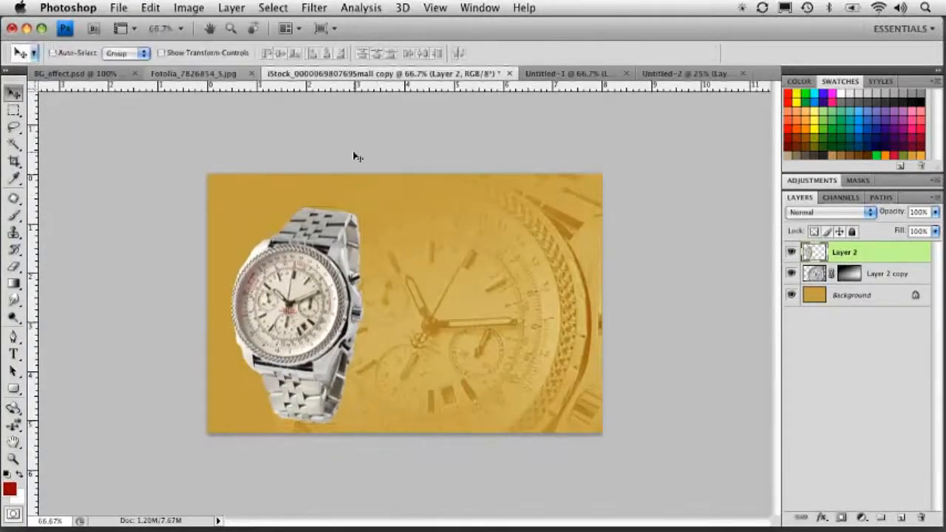
drag(324, 275, 317, 262)
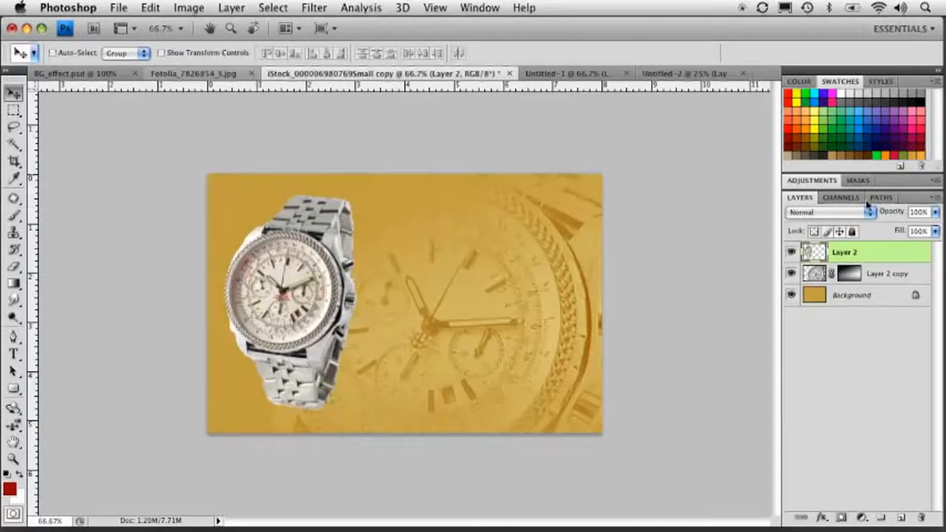
Add a new layer above the background and sample the gold background colour.
click(829, 297)
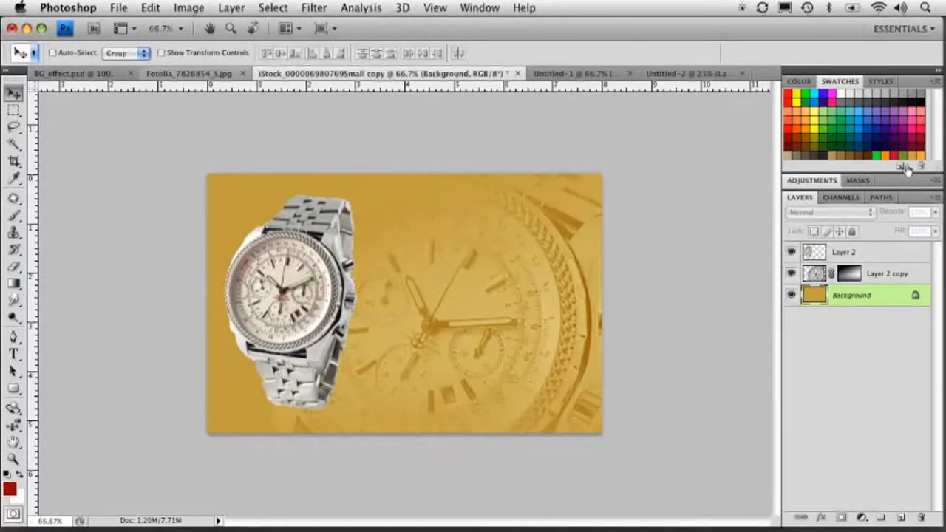
click(902, 519)
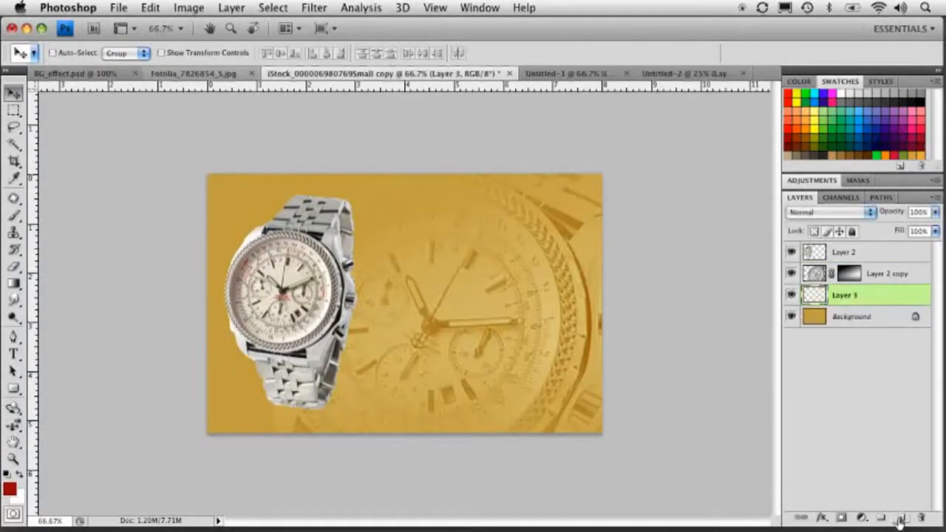
click(14, 177)
click(214, 184)
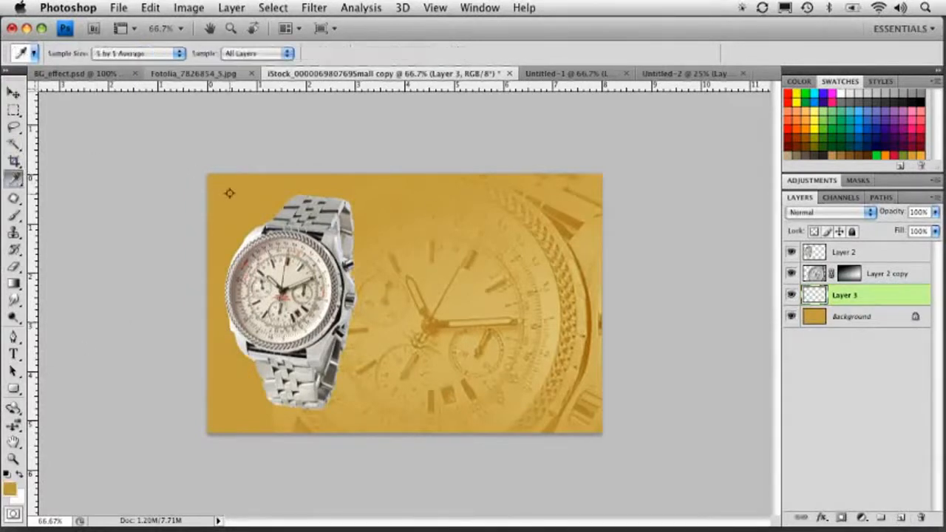
Draw a diagonal gradient on the new layer and set its blend mode to Multiply.
click(14, 283)
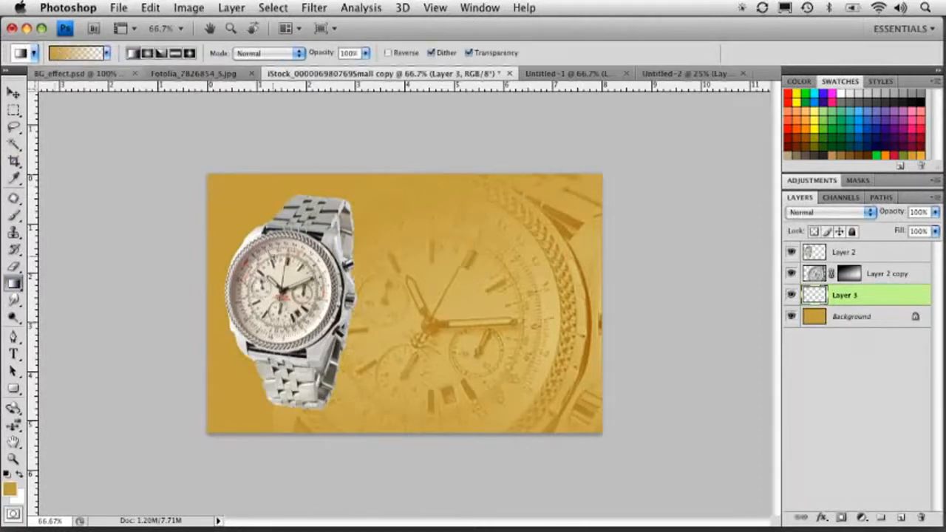
drag(198, 205, 500, 315)
click(818, 212)
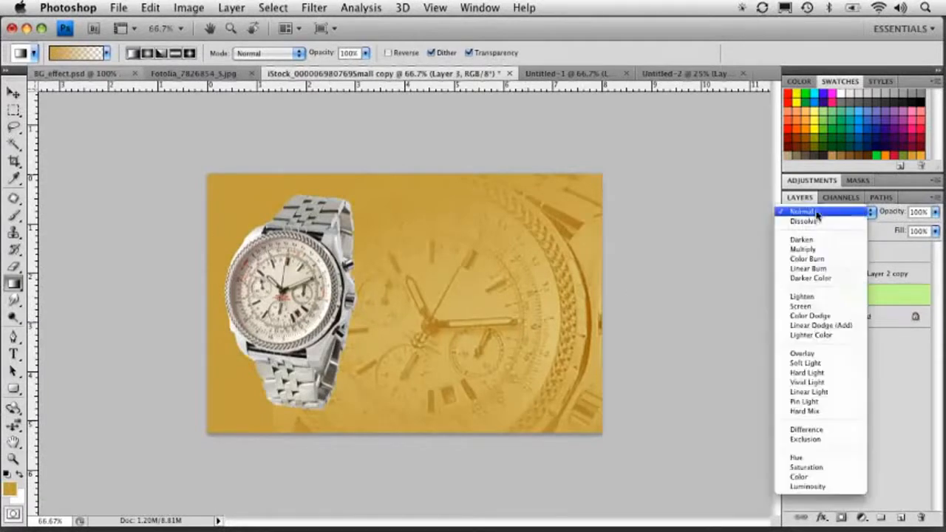
click(818, 251)
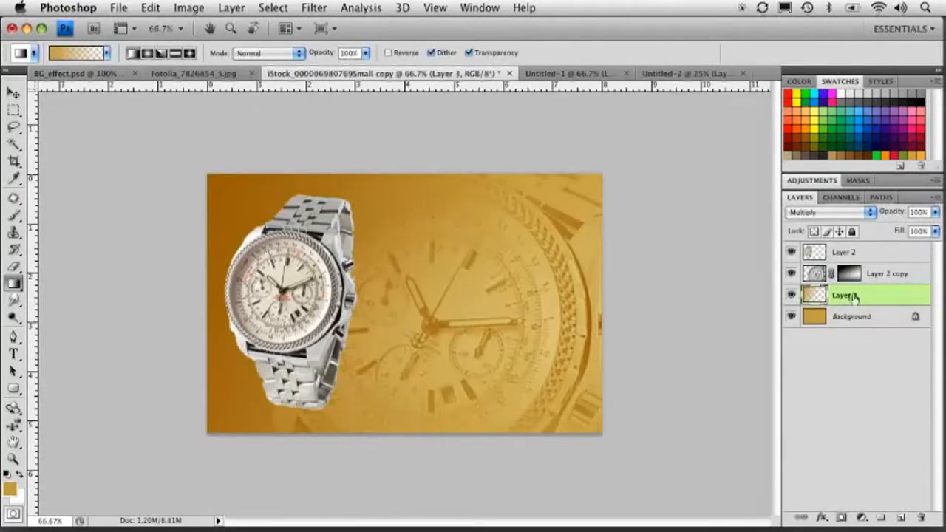
Hide the gradient layer and fill the background layer with a dark blue swatch colour.
click(817, 316)
click(820, 297)
click(820, 316)
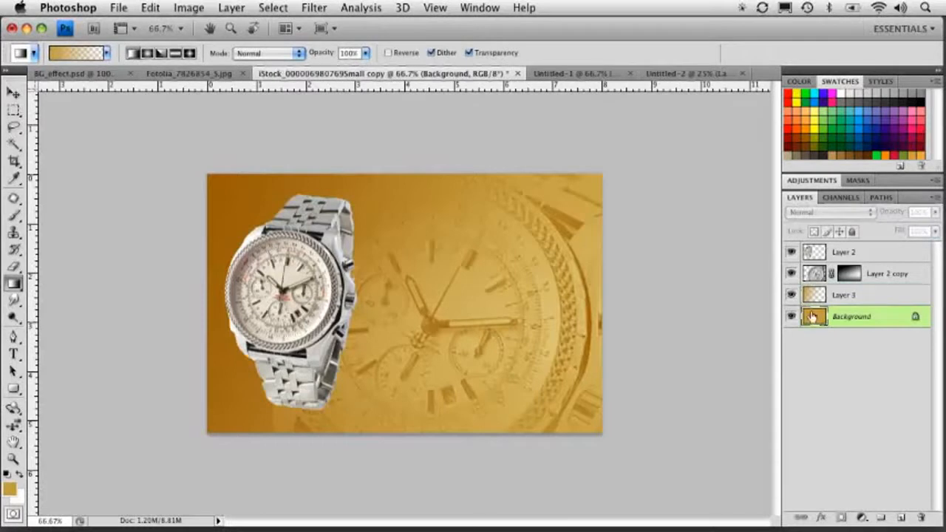
click(792, 295)
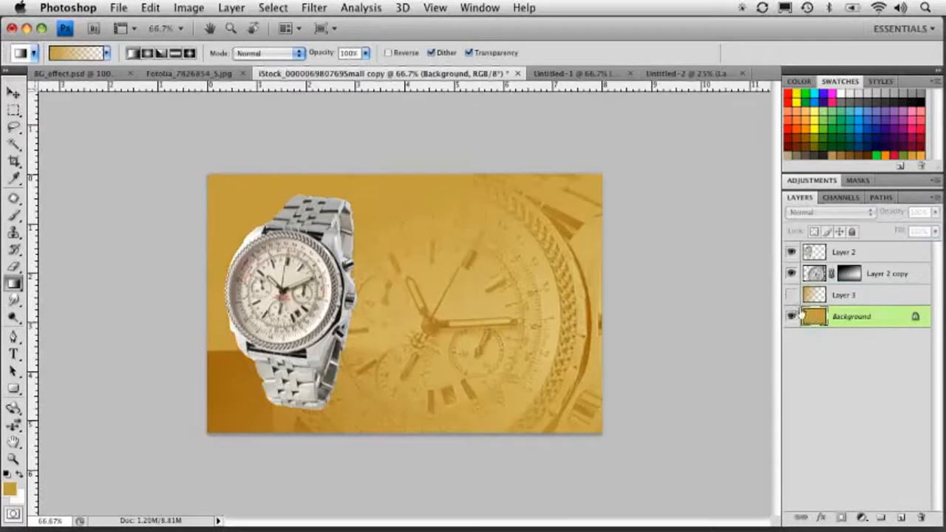
click(873, 135)
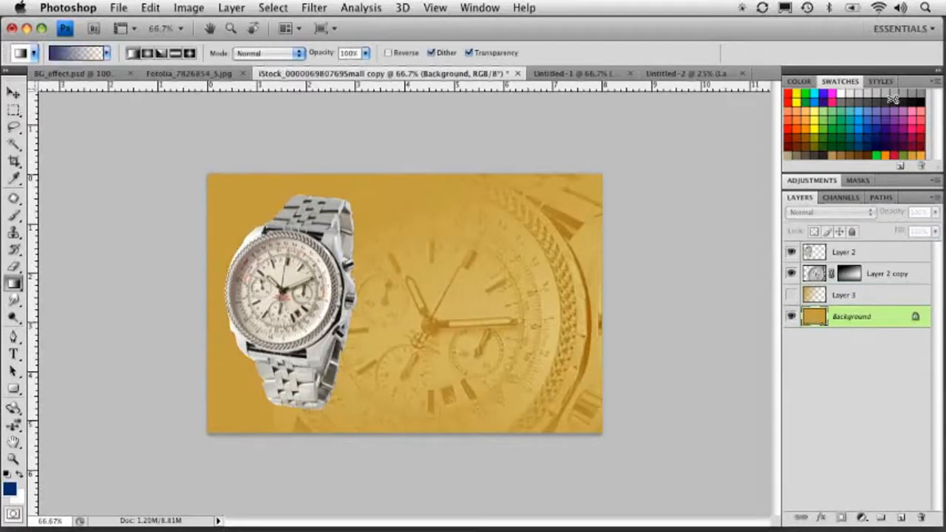
key(alt+BackSpace)
Show the gradient layer, lock its transparent pixels and fill it with the same dark blue.
click(815, 275)
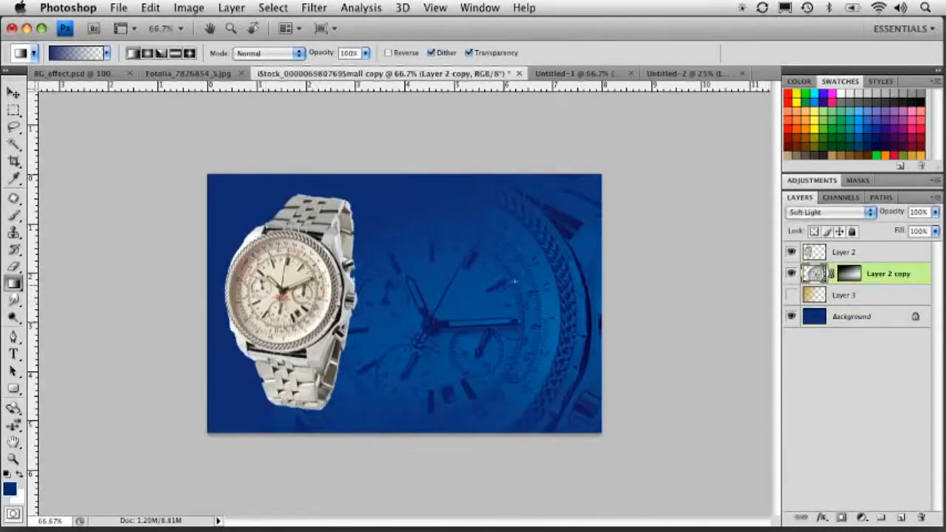
click(790, 296)
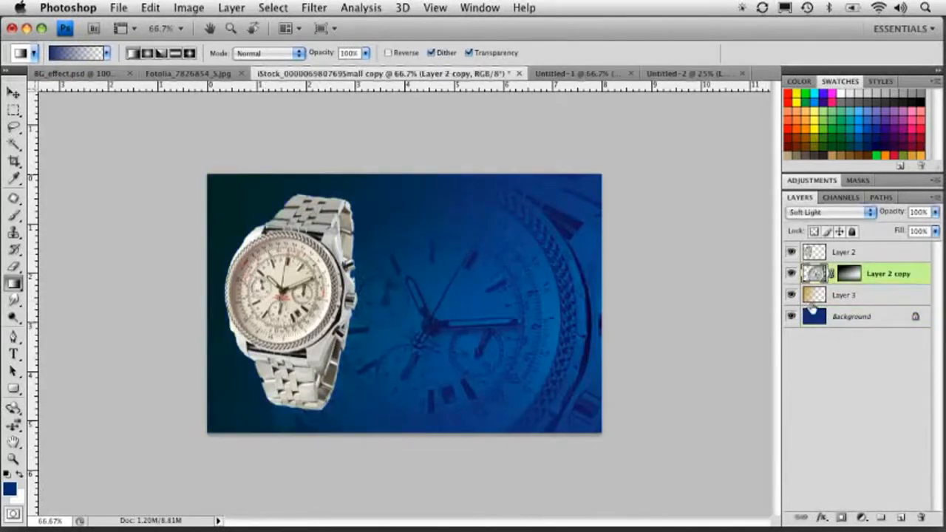
click(812, 300)
click(814, 231)
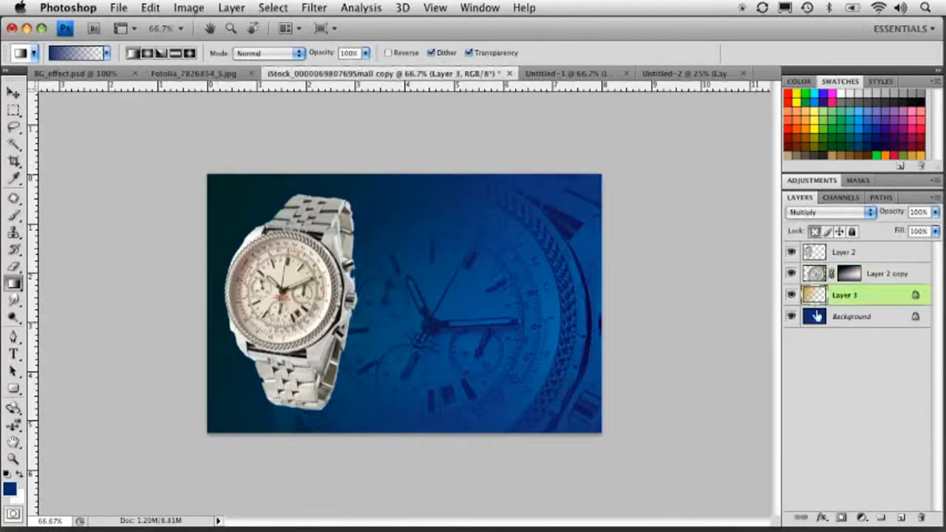
key(alt+BackSpace)
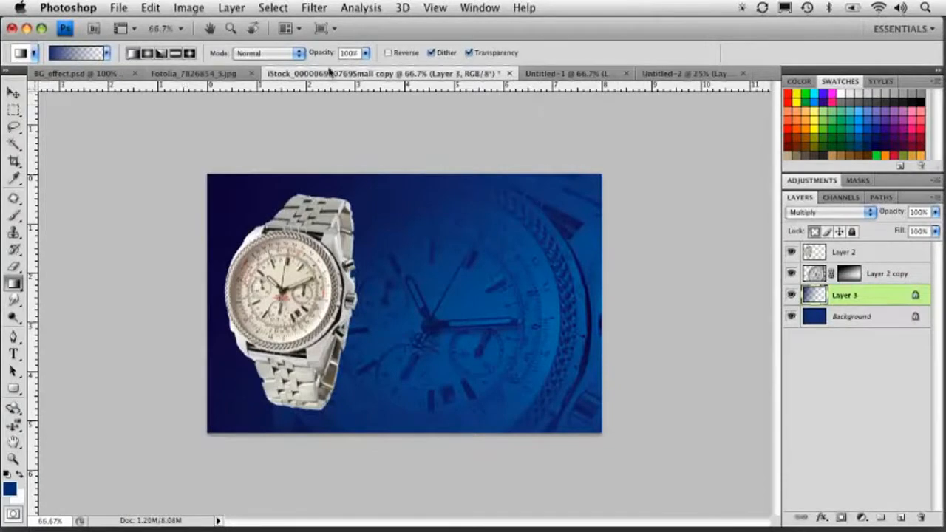
Switch to the portrait photo document.
click(569, 74)
click(674, 74)
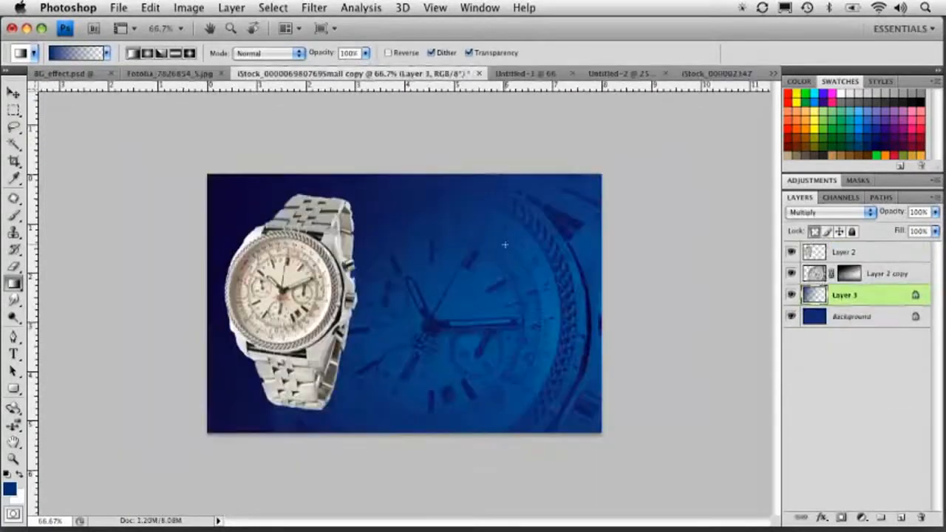
click(718, 73)
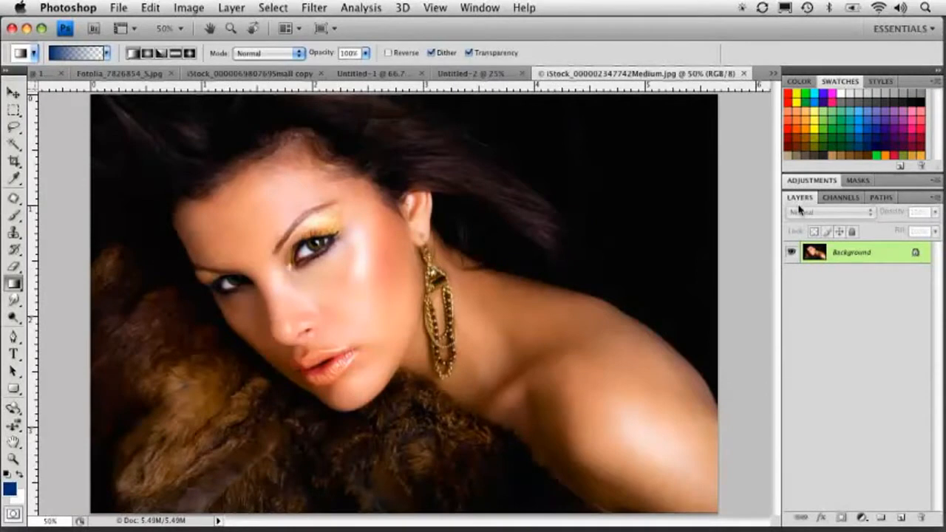
click(843, 198)
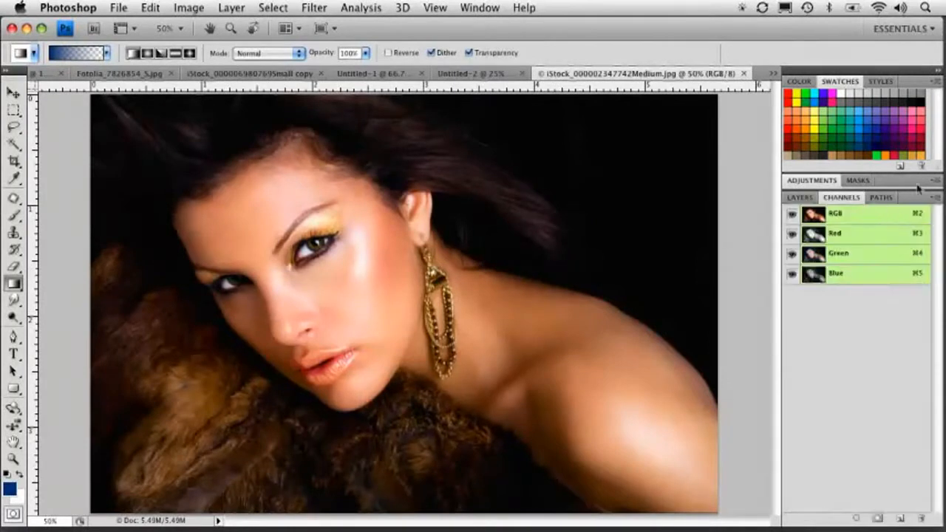
super+click(815, 215)
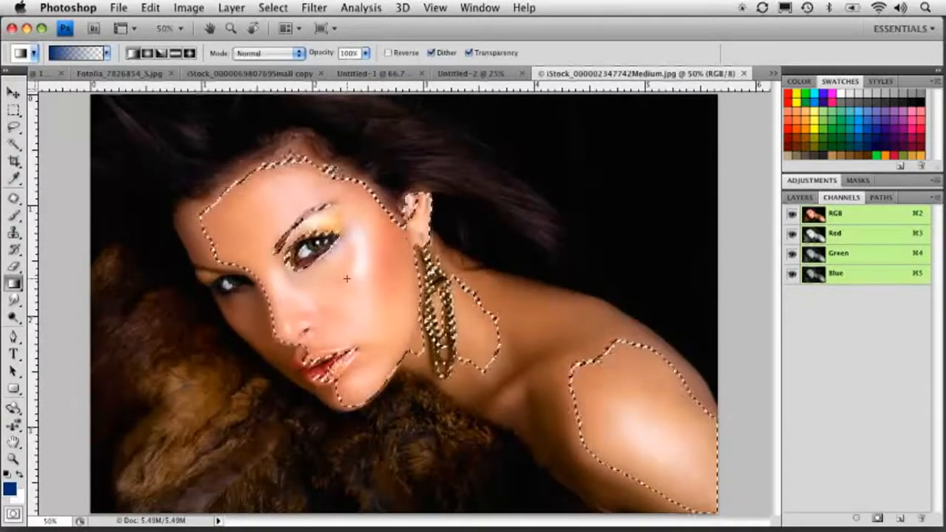
click(799, 197)
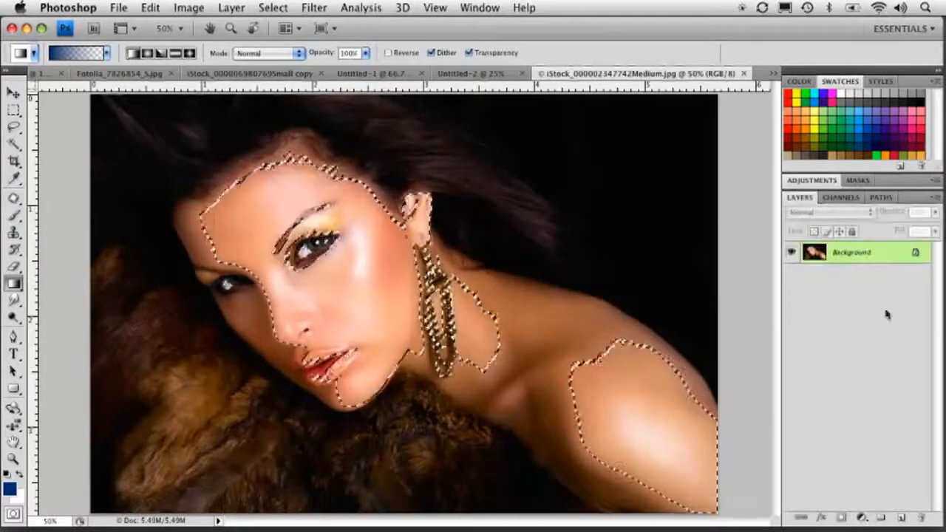
key(ctrl+d)
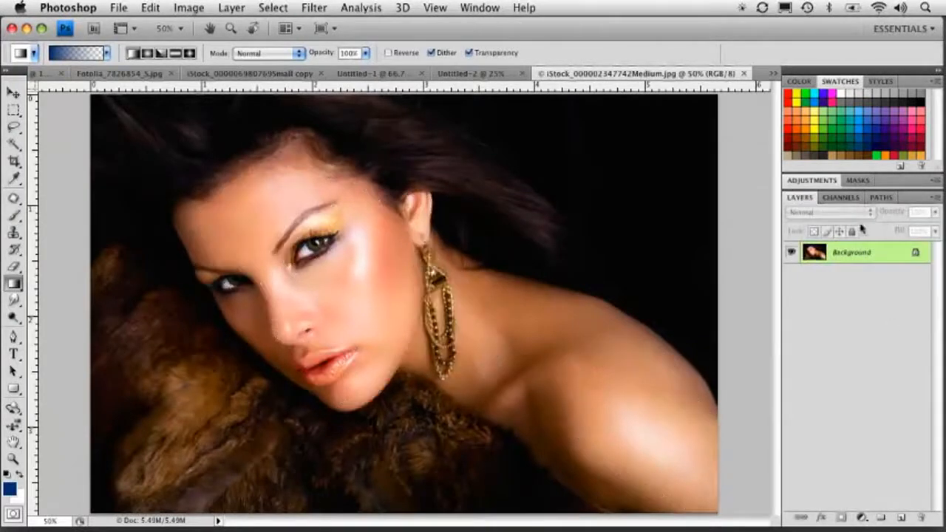
Add a new layer above the portrait and fill it with a dark blue swatch colour.
click(900, 518)
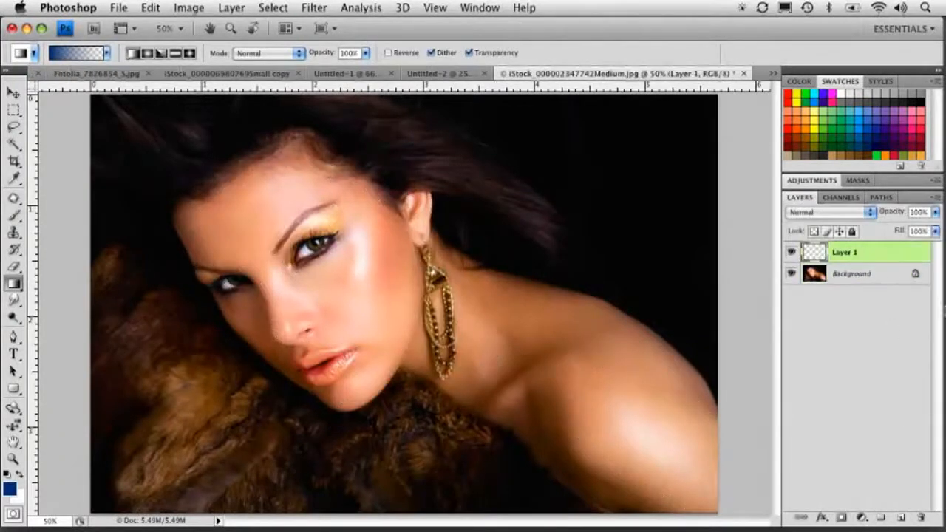
click(849, 155)
click(864, 135)
key(alt+BackSpace)
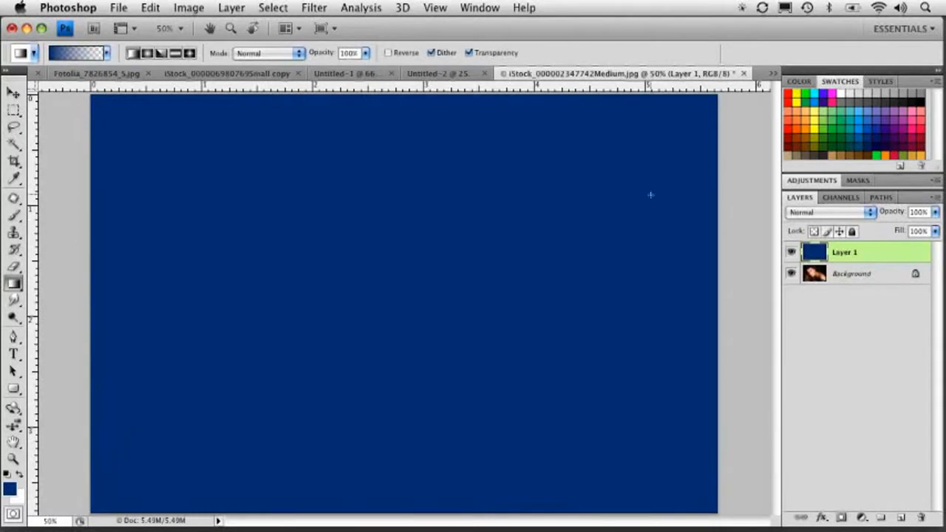
Hide the blue layer, load the RGB channel's luminosity as a selection, and show the layer again.
click(791, 252)
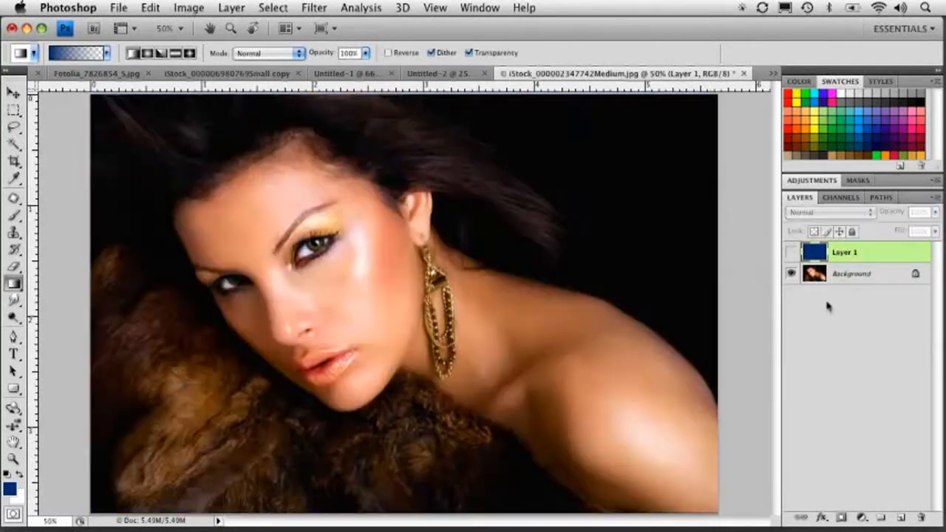
click(843, 197)
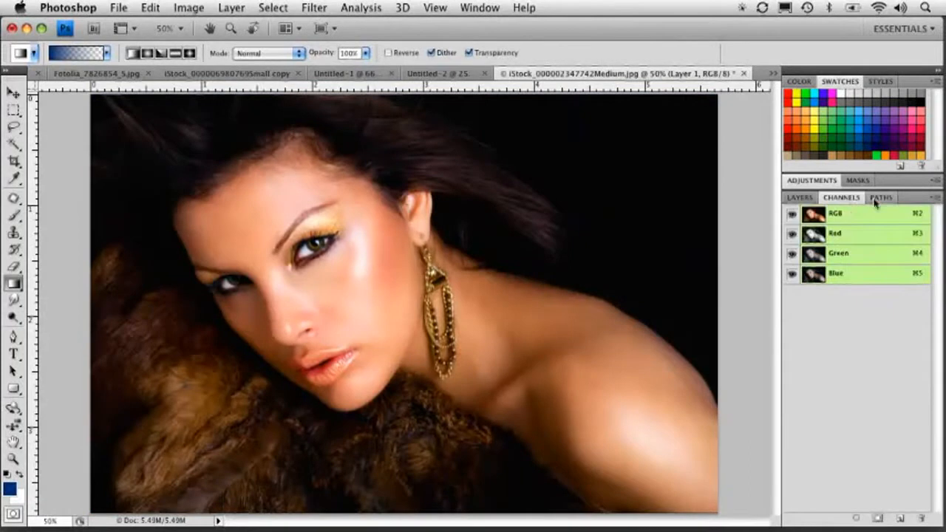
super+click(813, 214)
click(799, 197)
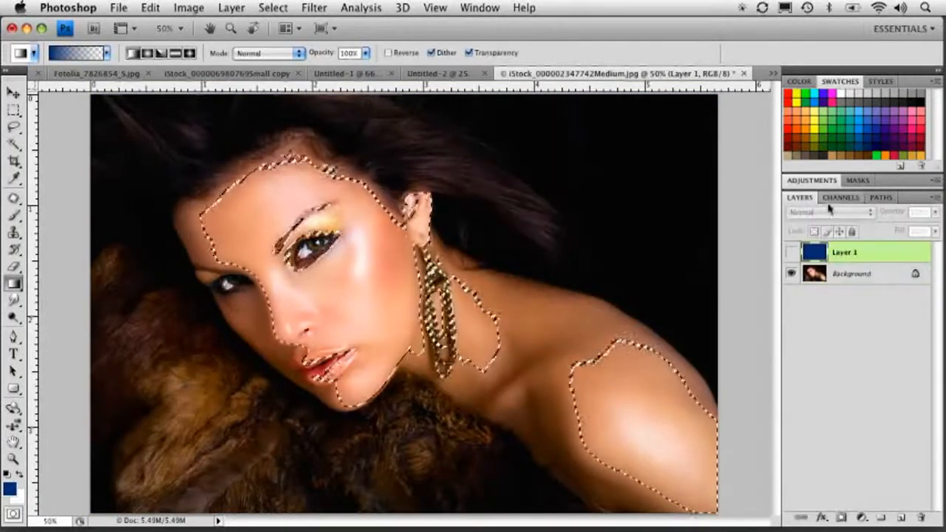
click(792, 252)
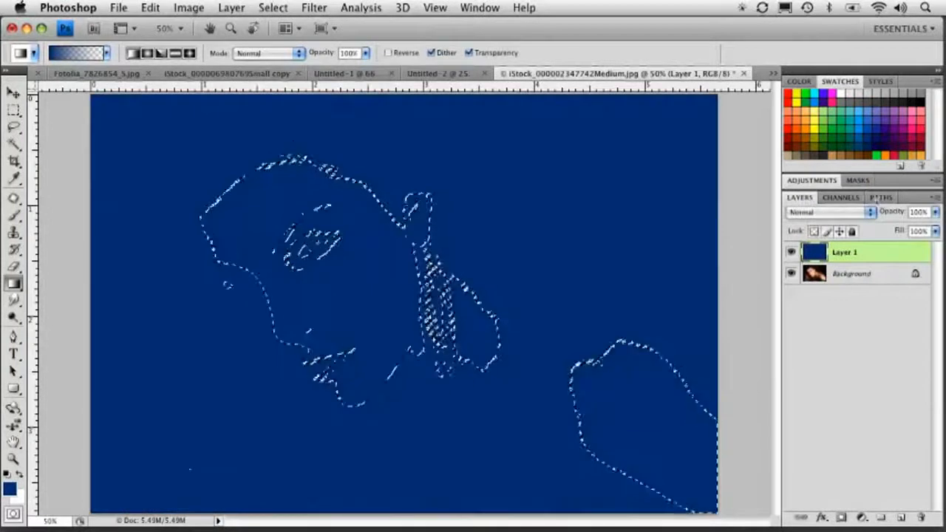
Add a Levels adjustment layer using the selection as its mask and set the white input level to 139.
click(862, 519)
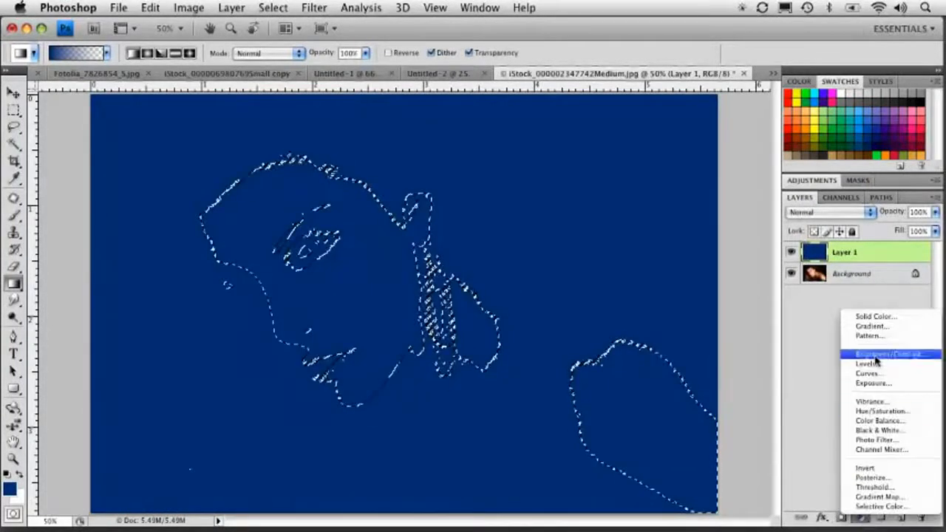
click(897, 362)
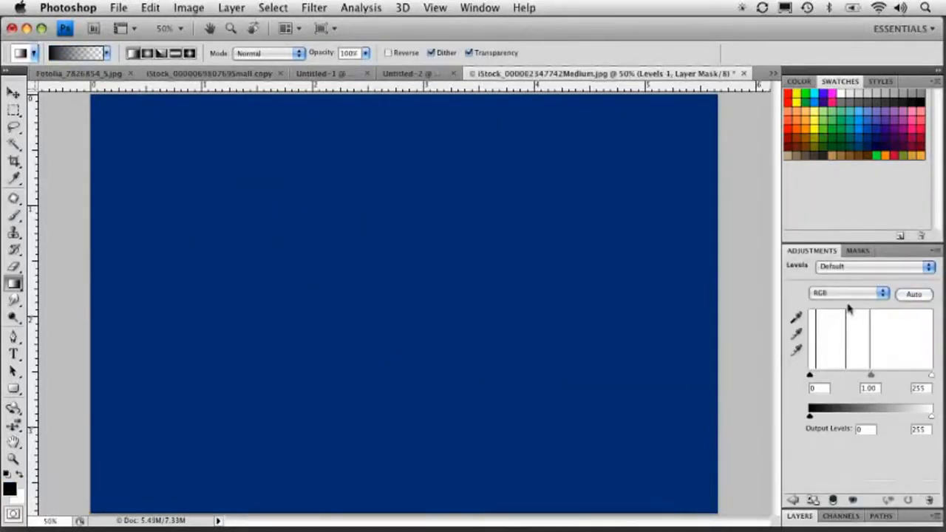
drag(804, 248, 501, 136)
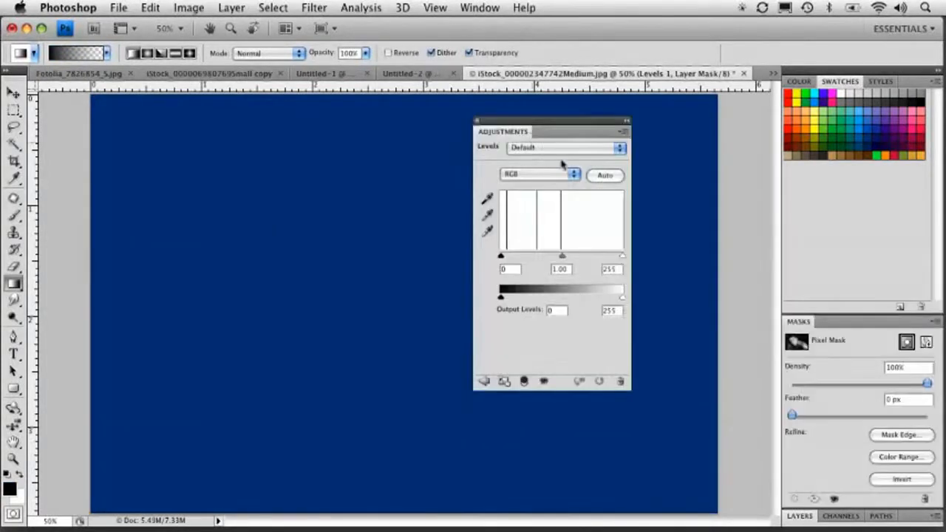
click(800, 516)
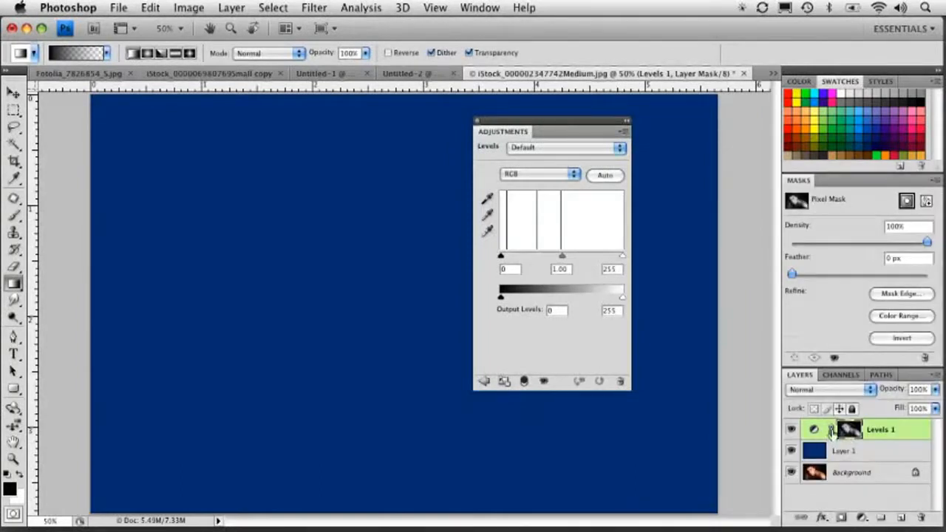
drag(583, 116, 679, 109)
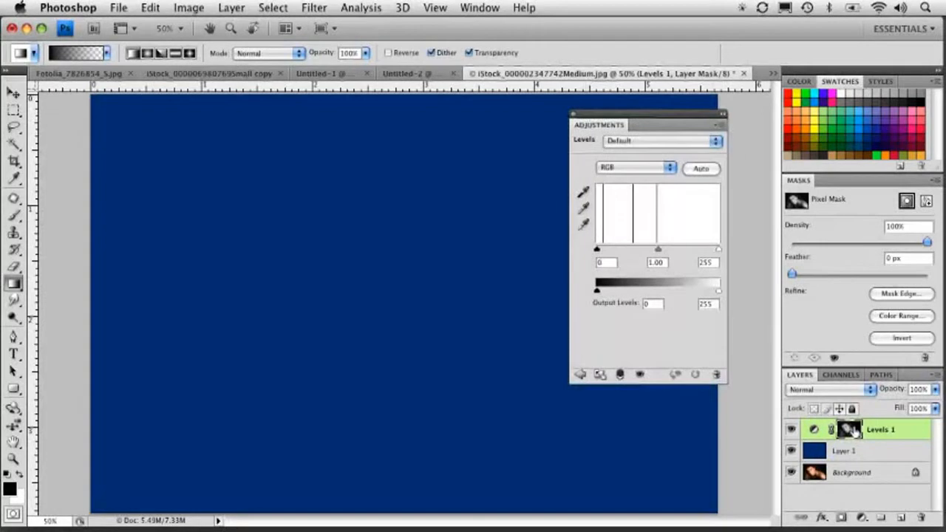
drag(718, 250, 640, 249)
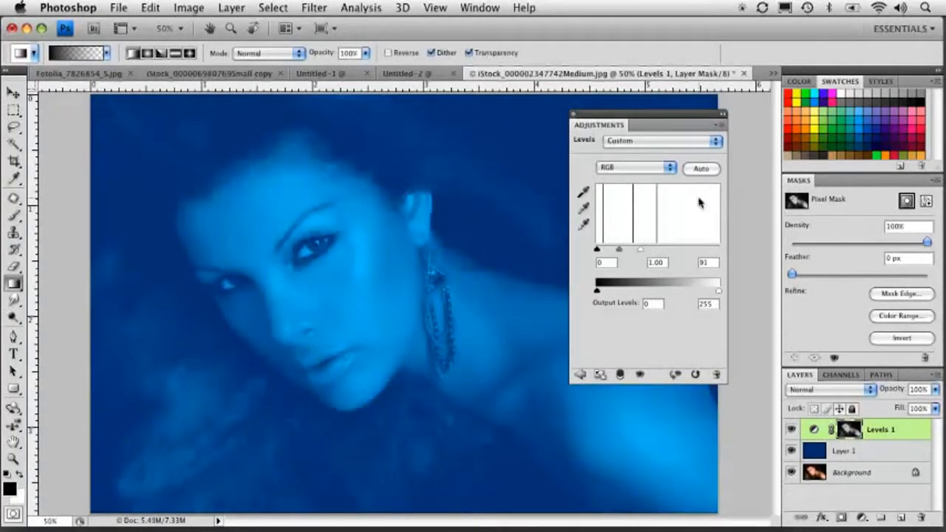
drag(641, 250, 664, 255)
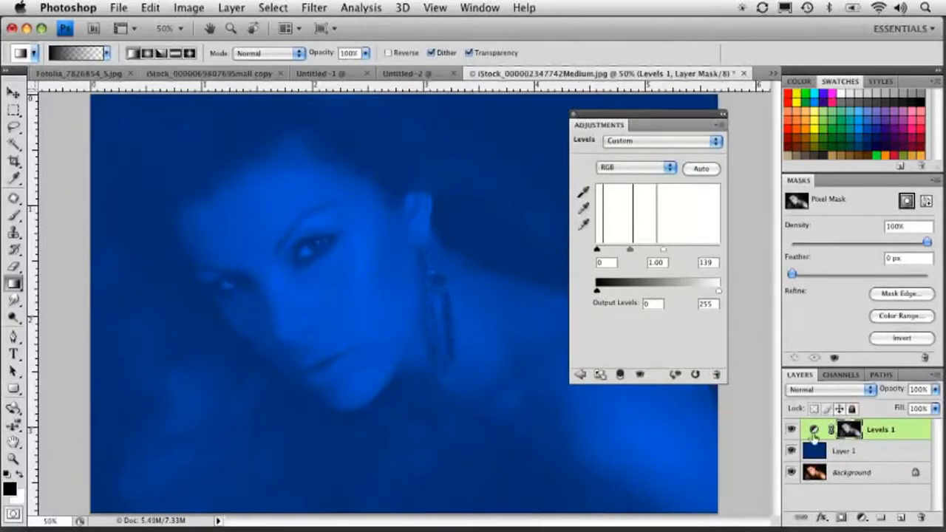
click(817, 453)
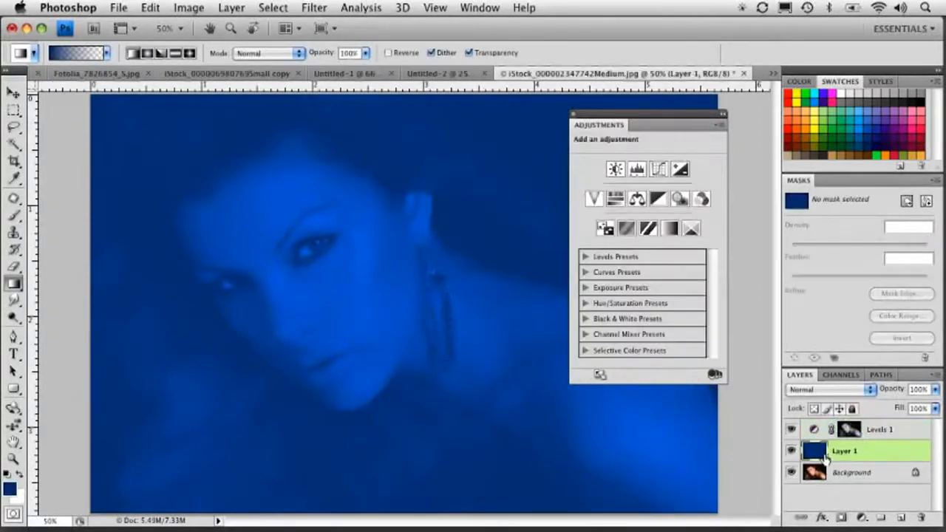
click(857, 433)
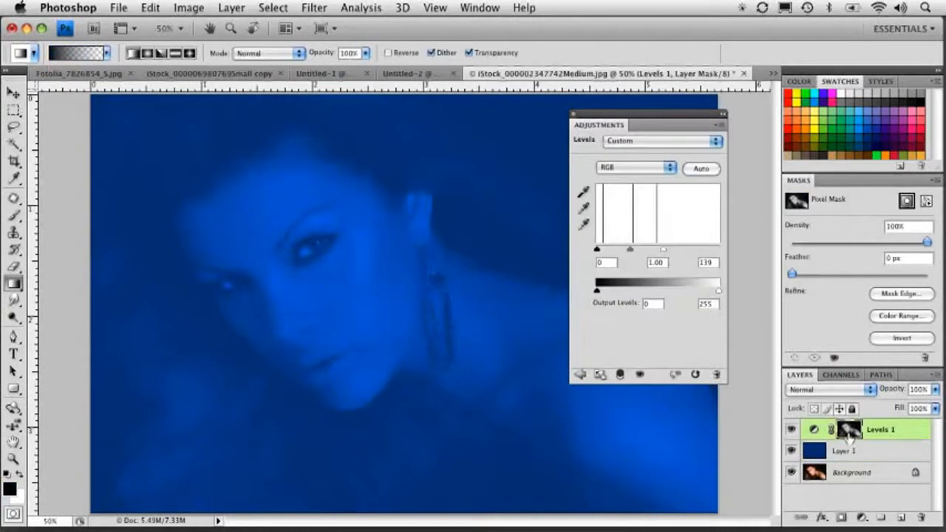
click(574, 114)
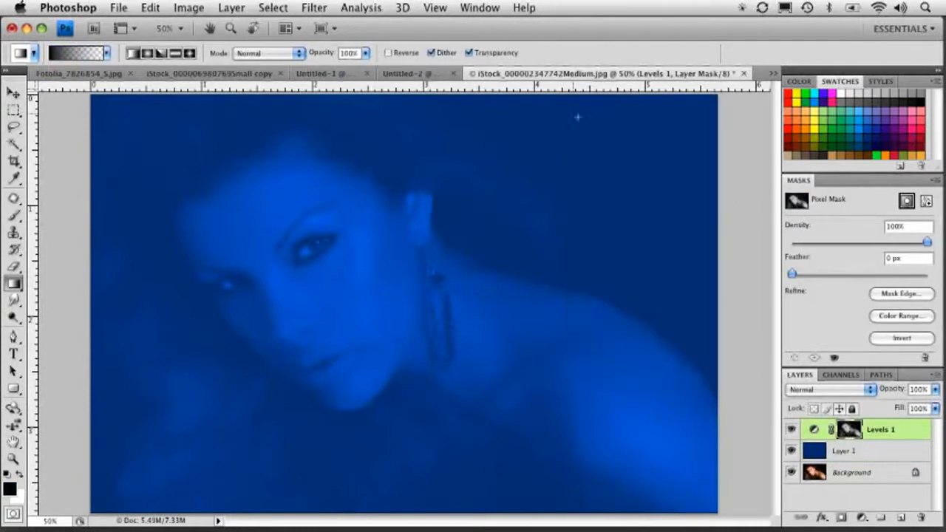